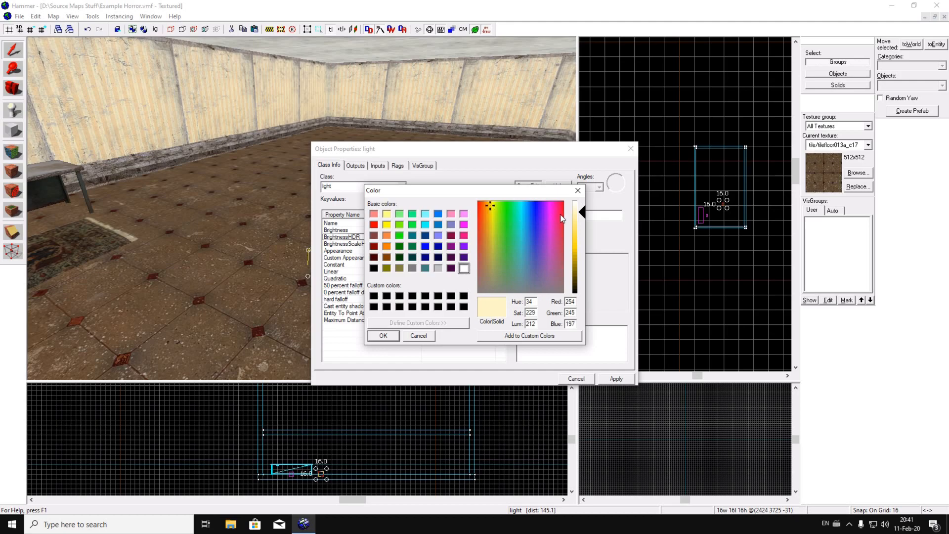
pyautogui.click(395, 336)
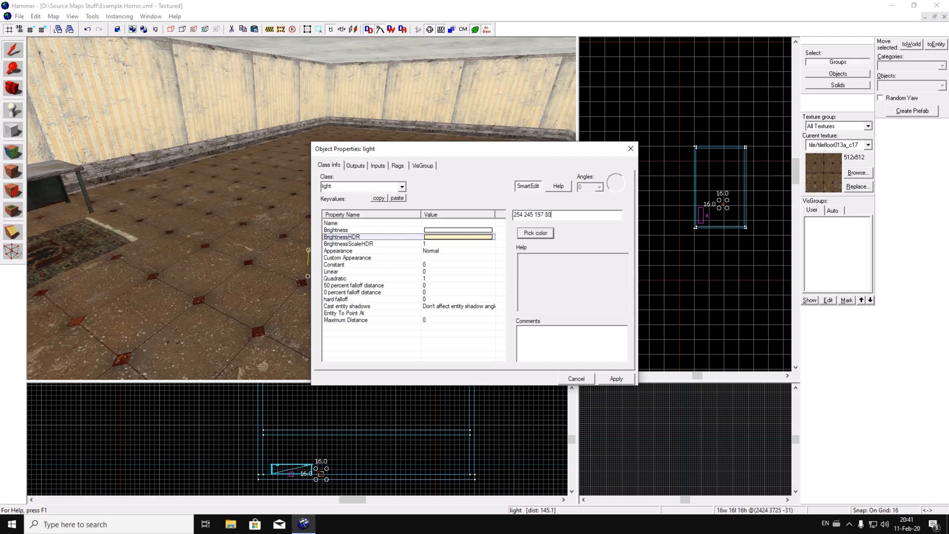
pyautogui.click(621, 379)
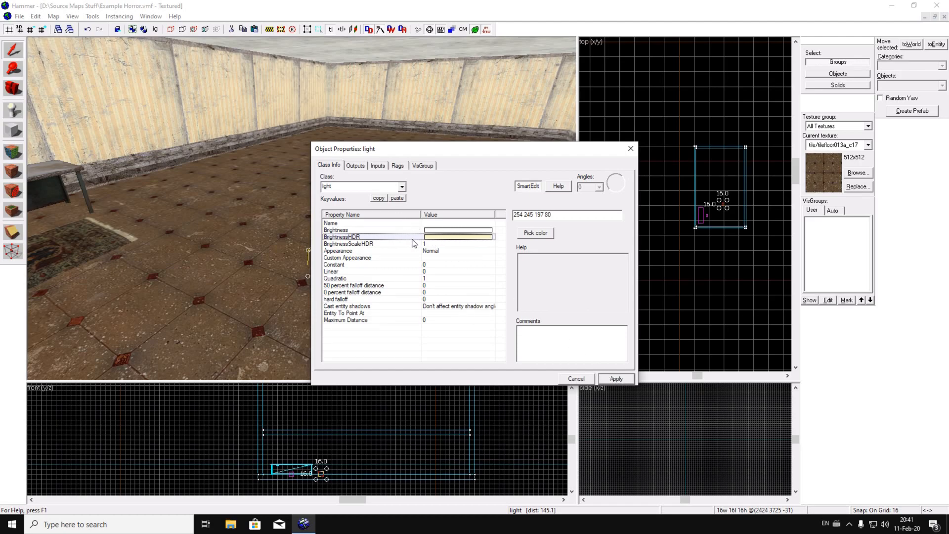
# Set the light's 50 percent falloff distance to 300, after checking its flags
pyautogui.click(398, 166)
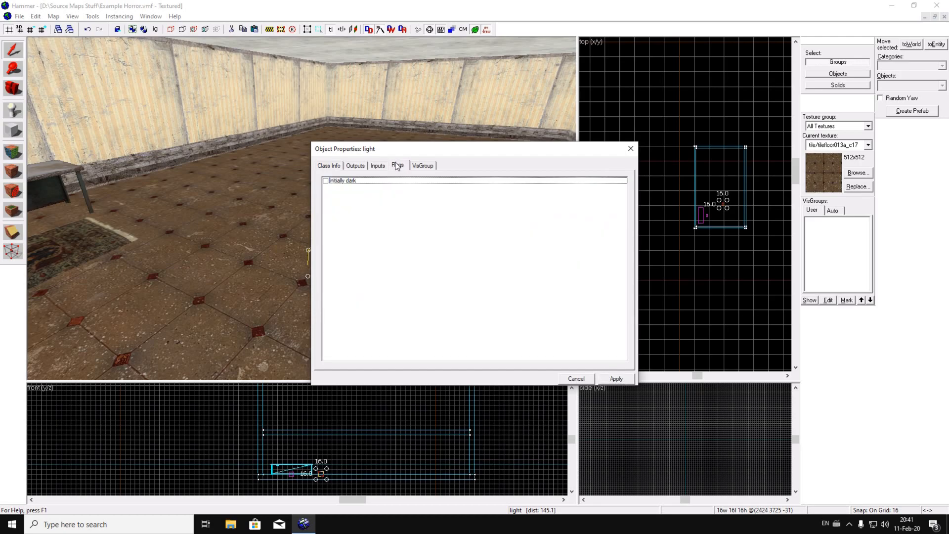
pyautogui.click(329, 166)
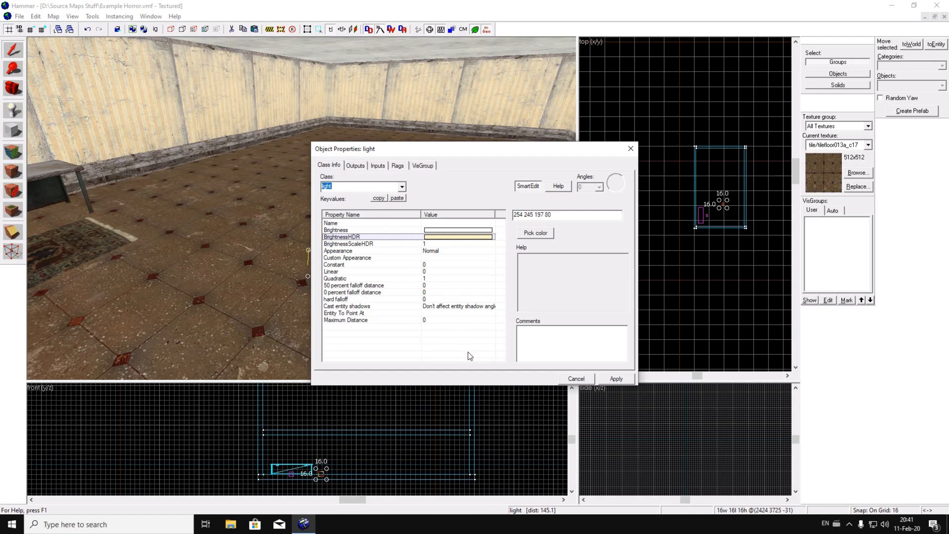
pyautogui.click(428, 286)
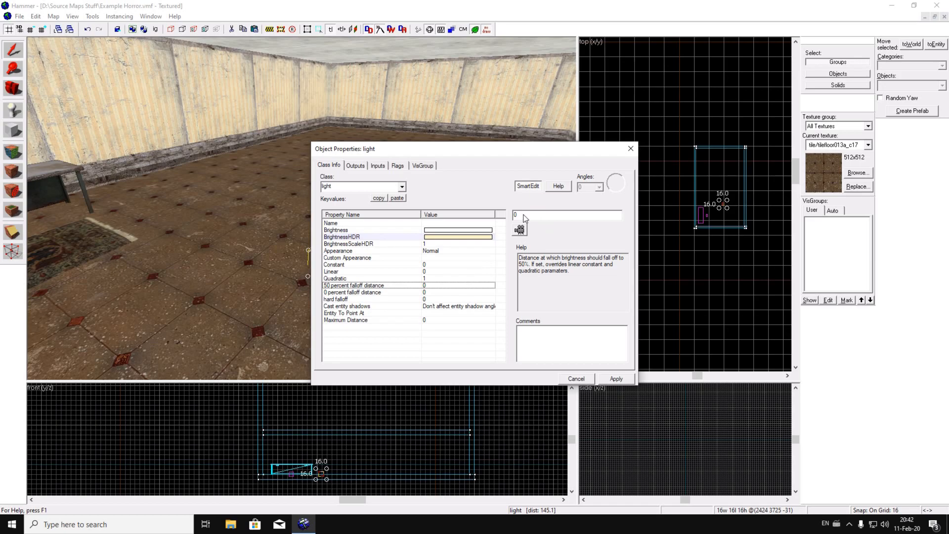
pyautogui.write('300')
pyautogui.press('Return')
pyautogui.click(631, 148)
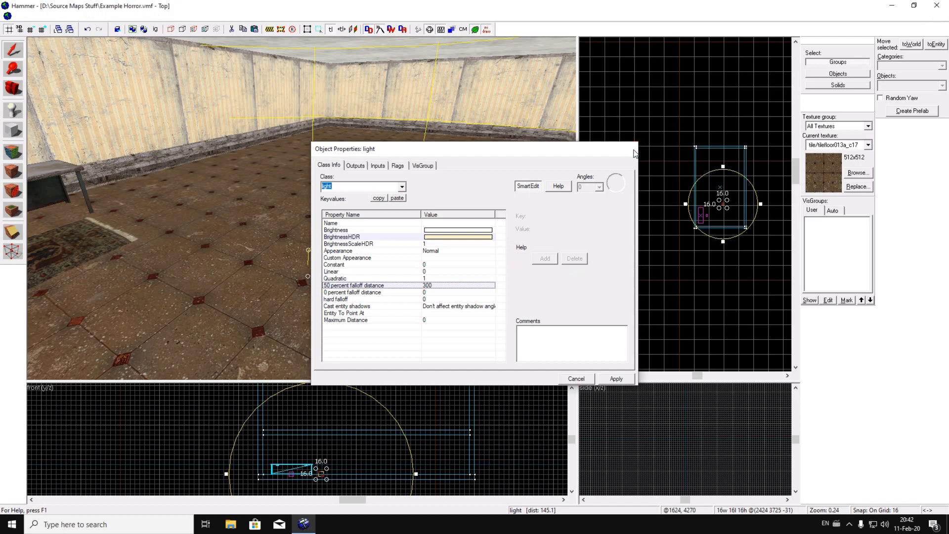
# Shrink the light's 50 percent falloff sphere to a radius of about 200
pyautogui.press('z')
pyautogui.press('s')
pyautogui.press('z')
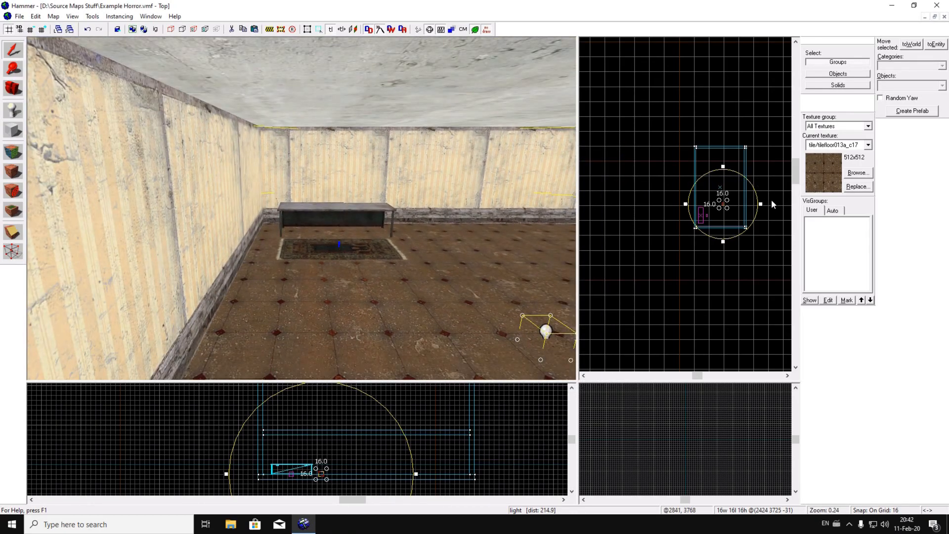
pyautogui.moveTo(761, 203); pyautogui.dragTo(749, 204)
pyautogui.press('z')
pyautogui.press('w')
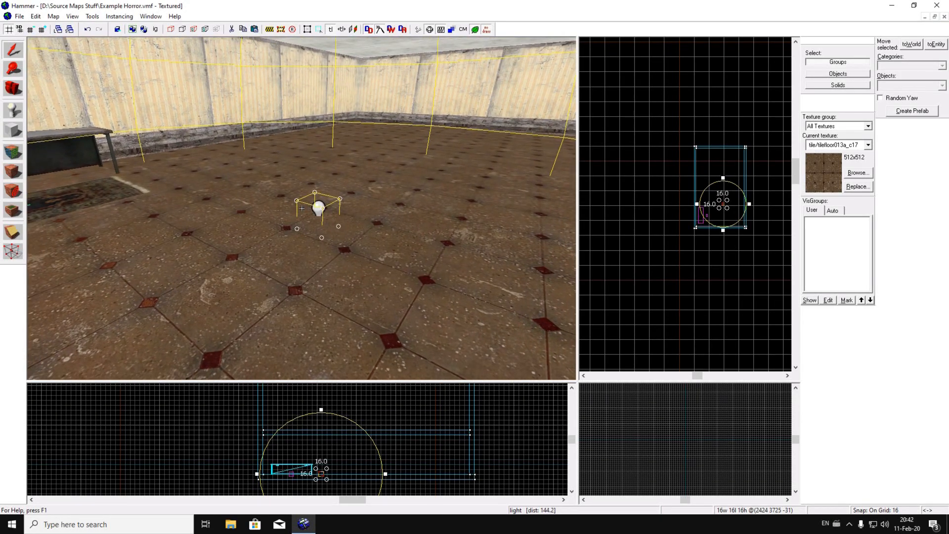
pyautogui.press('Delete')
pyautogui.press('w')
pyautogui.hotkey('ctrl', 'z')
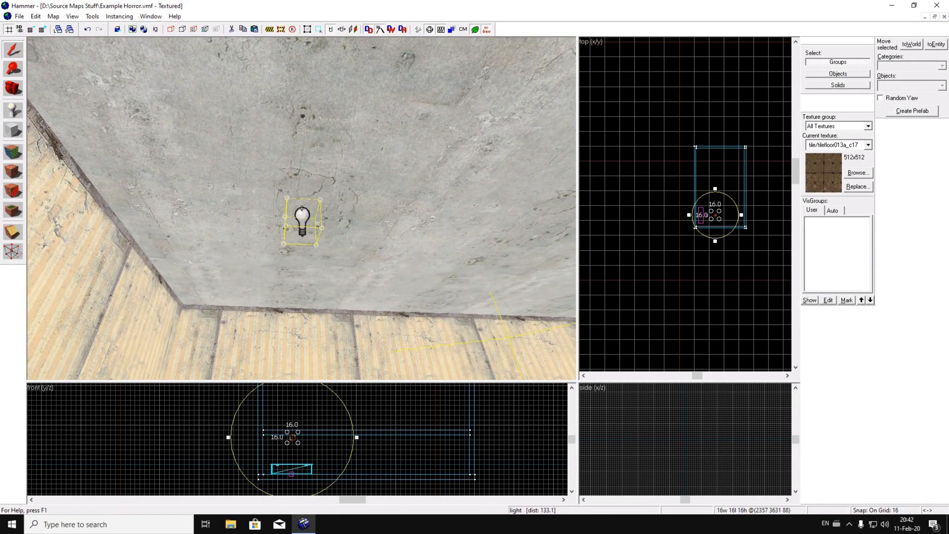
pyautogui.scroll(6, 300, 440)
pyautogui.keyDown('shift'); pyautogui.moveTo(290, 426); pyautogui.dragTo(290, 459); pyautogui.keyUp('shift')
pyautogui.press('z')
pyautogui.press('s')
pyautogui.press('w')
pyautogui.press('s')
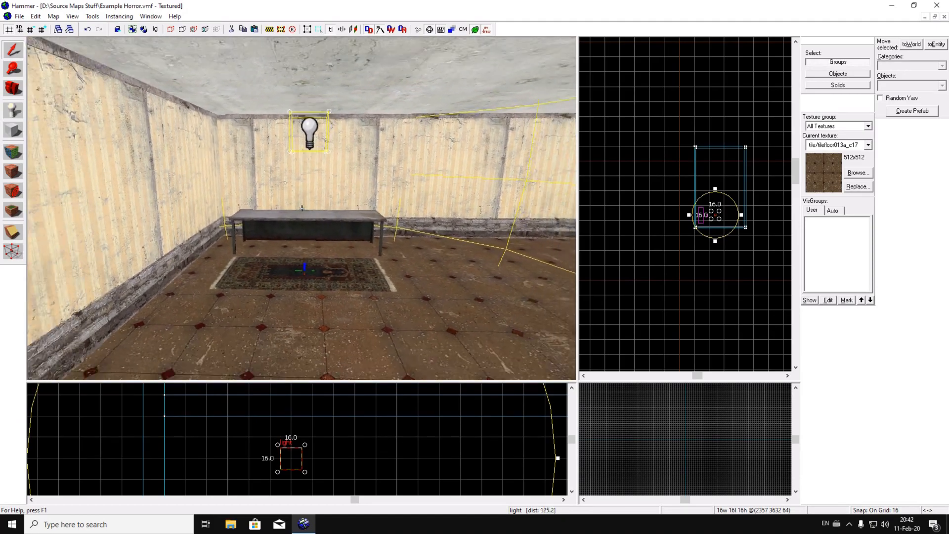
pyautogui.press('z')
pyautogui.click(615, 120)
pyautogui.press('z')
pyautogui.press('w')
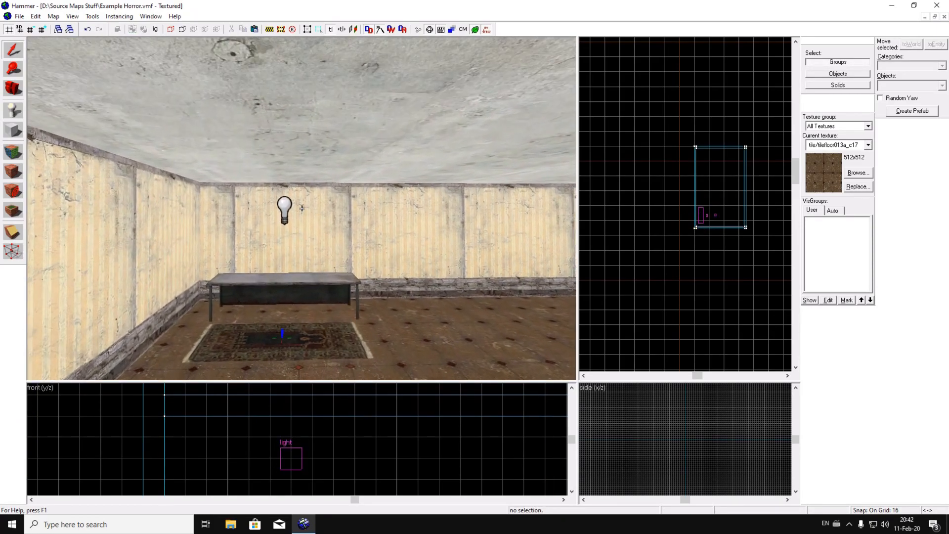
pyautogui.doubleClick(301, 208)
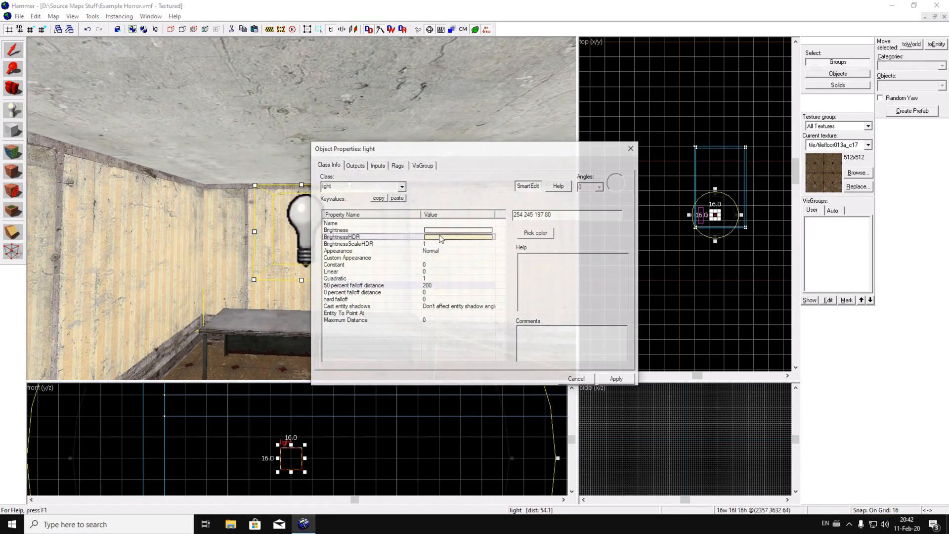
pyautogui.click(465, 230)
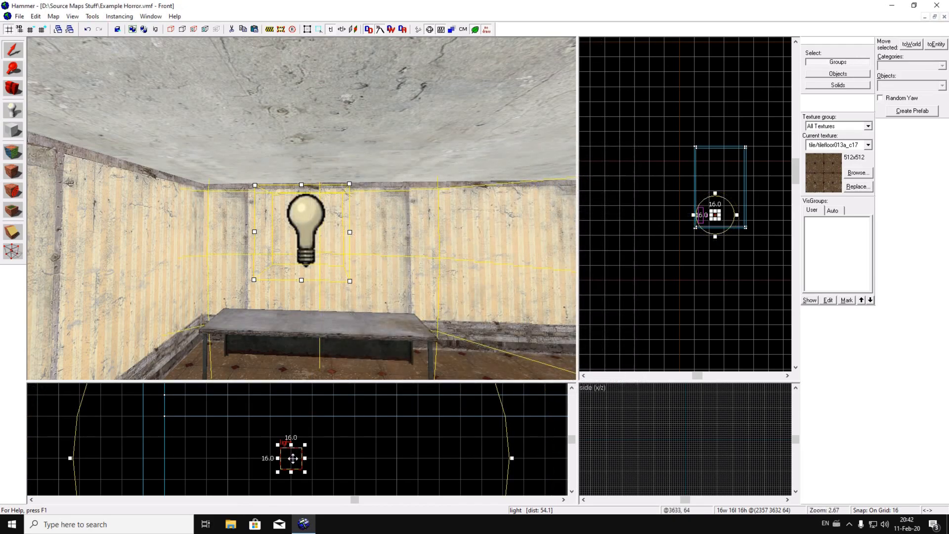
# Duplicate the light 16 units upward and change the copy's class to prop_dynamic
pyautogui.keyDown('shift'); pyautogui.moveTo(294, 458); pyautogui.dragTo(293, 437); pyautogui.keyUp('shift')
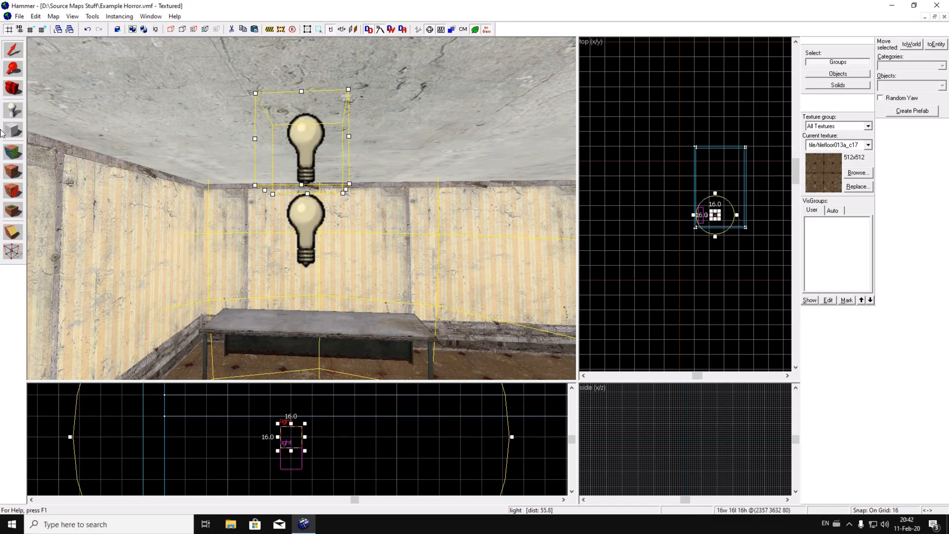
pyautogui.doubleClick(304, 135)
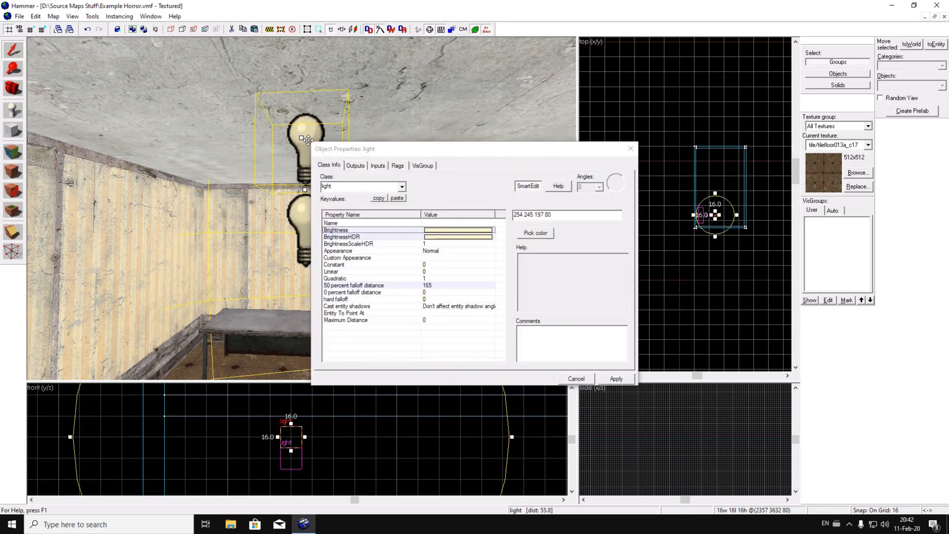
pyautogui.write('prop_d')
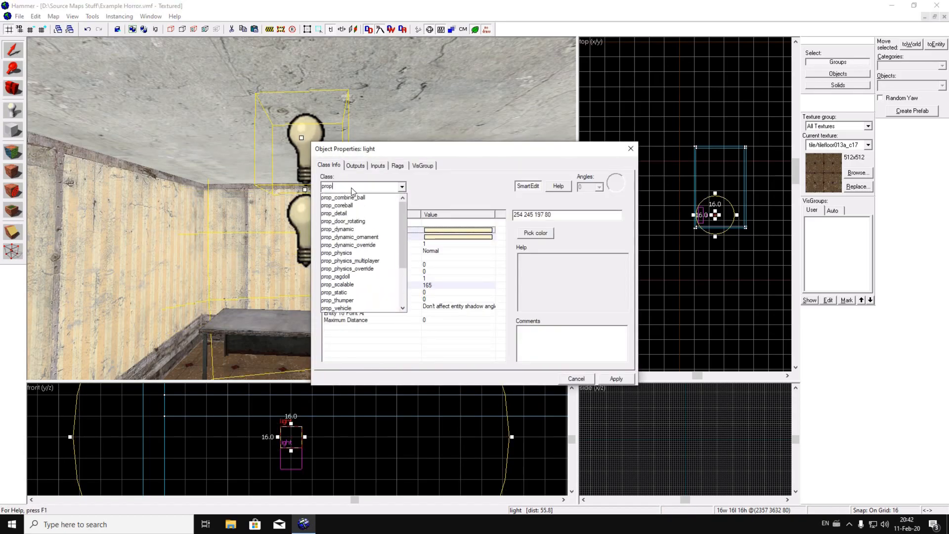
pyautogui.press('Down')
pyautogui.press('Down')
pyautogui.press('Down')
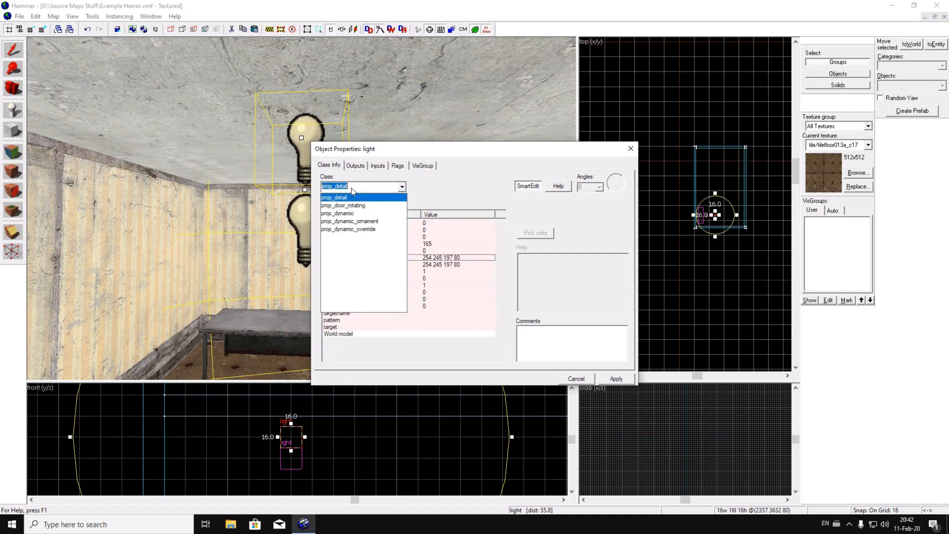
pyautogui.press('Return')
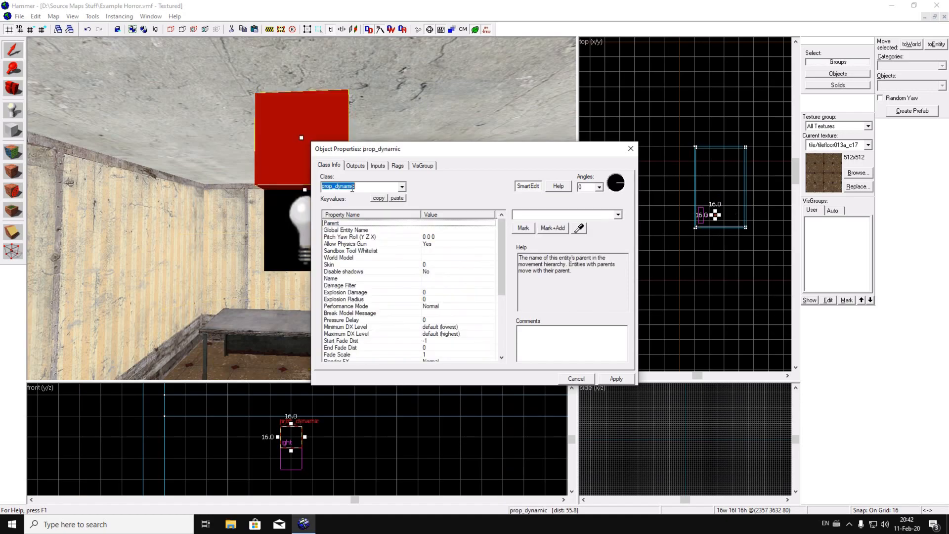
# Filter the models by "lamp" and assign props_wasteland/prison_lamp001c.mdl as the prop's world model
pyautogui.doubleClick(378, 258)
pyautogui.write('lamp')
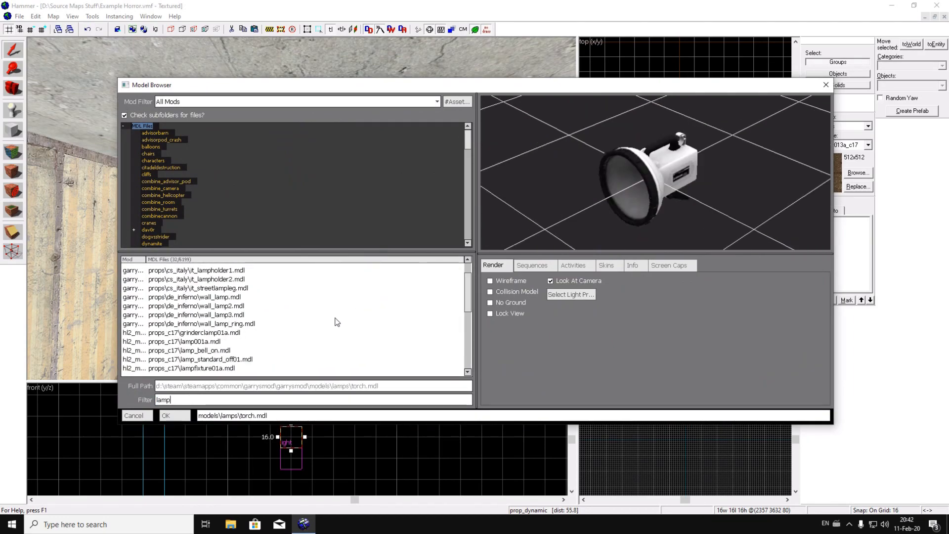
pyautogui.scroll(-3, 335, 323)
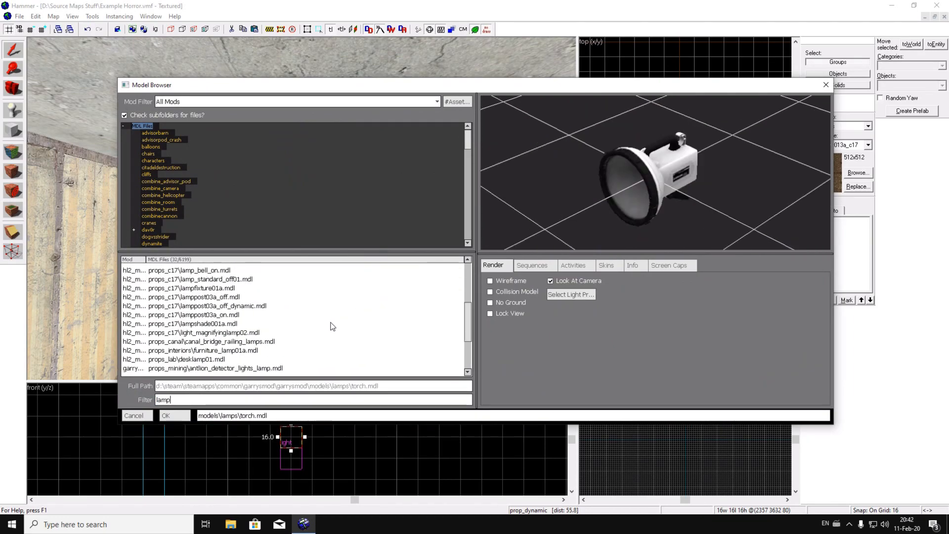
pyautogui.click(297, 306)
pyautogui.click(281, 351)
pyautogui.scroll(-3, 282, 351)
pyautogui.click(282, 349)
pyautogui.click(281, 358)
pyautogui.click(277, 369)
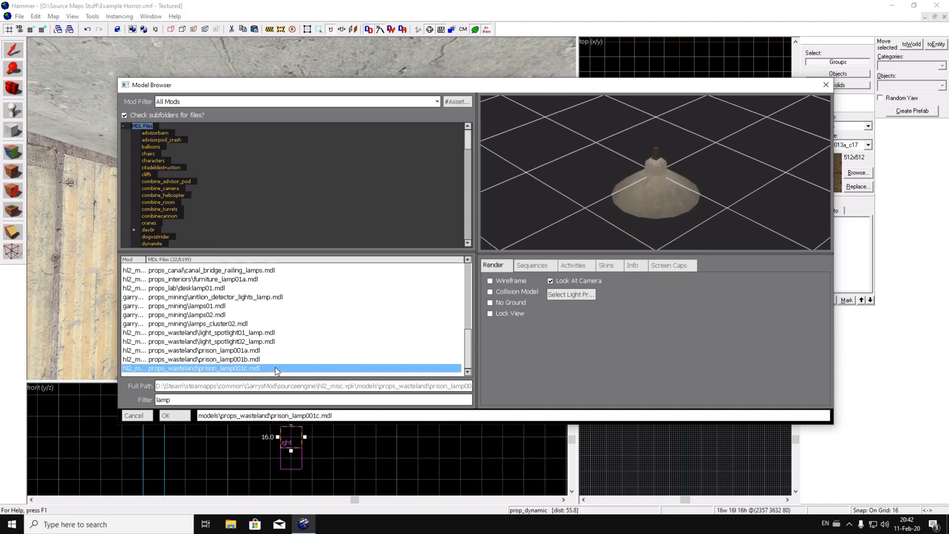
pyautogui.doubleClick(277, 369)
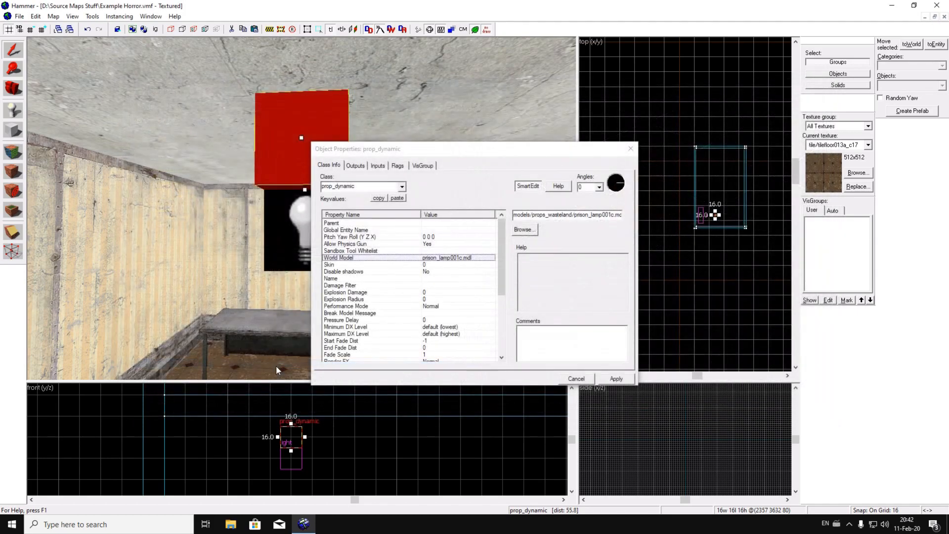
pyautogui.click(616, 378)
pyautogui.click(630, 148)
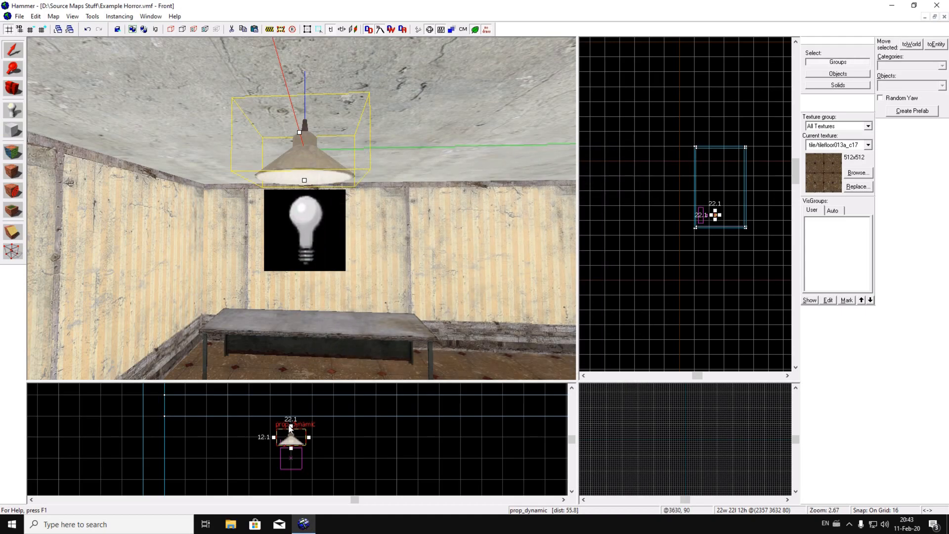
# Raise the lamp prop 16 units so its stem meets the ceiling
pyautogui.moveTo(291, 434); pyautogui.dragTo(292, 418)
pyautogui.press('z')
pyautogui.press('w')
pyautogui.press('z')
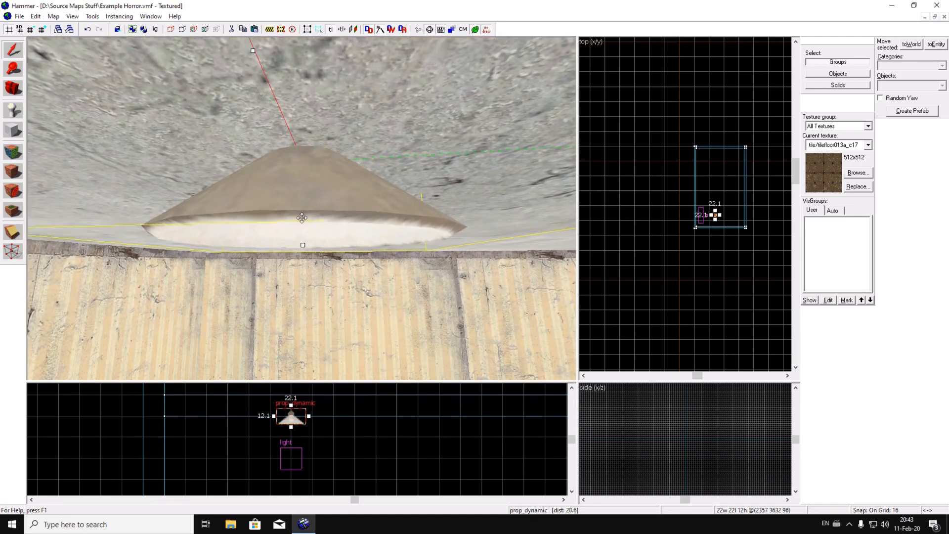
pyautogui.moveTo(291, 418); pyautogui.dragTo(292, 423)
pyautogui.press('z')
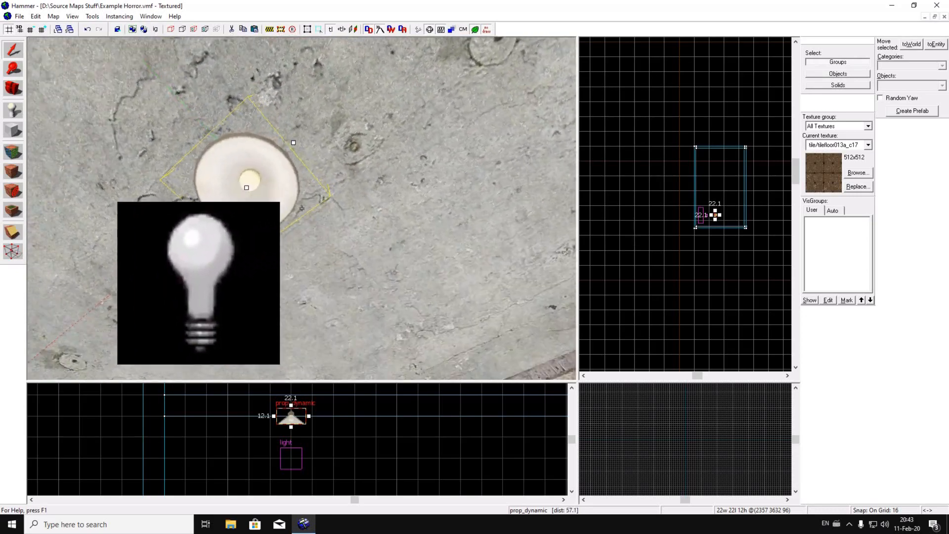
# Compare skin1 and skin0 of the prison_lamp001c model from the lamp prop's properties, keeping skin0
pyautogui.press('z')
pyautogui.doubleClick(302, 208)
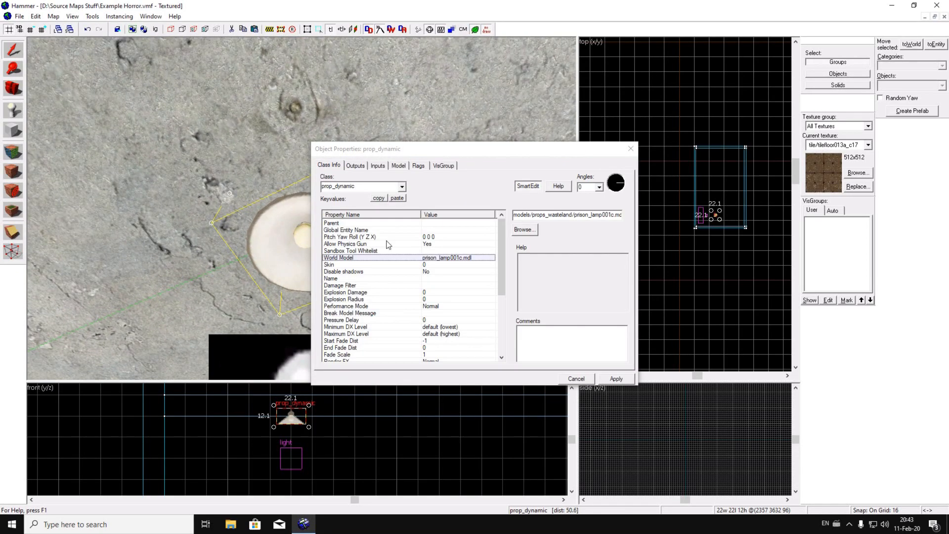
pyautogui.scroll(-5, 457, 277)
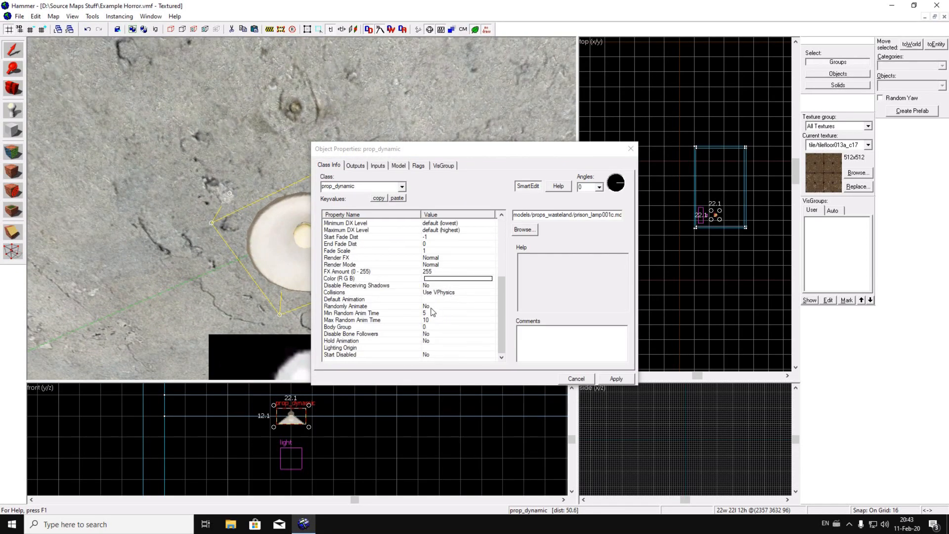
pyautogui.scroll(5, 410, 288)
pyautogui.click(416, 266)
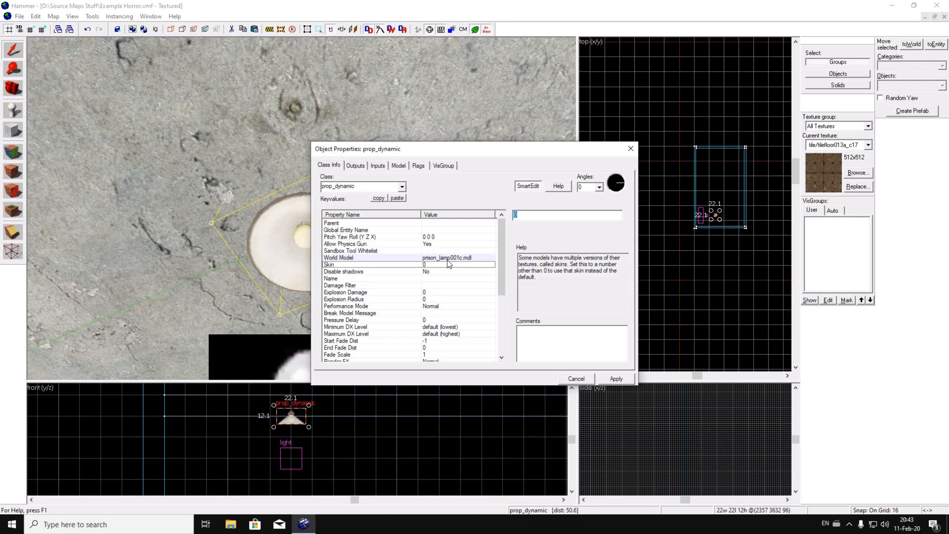
pyautogui.doubleClick(453, 257)
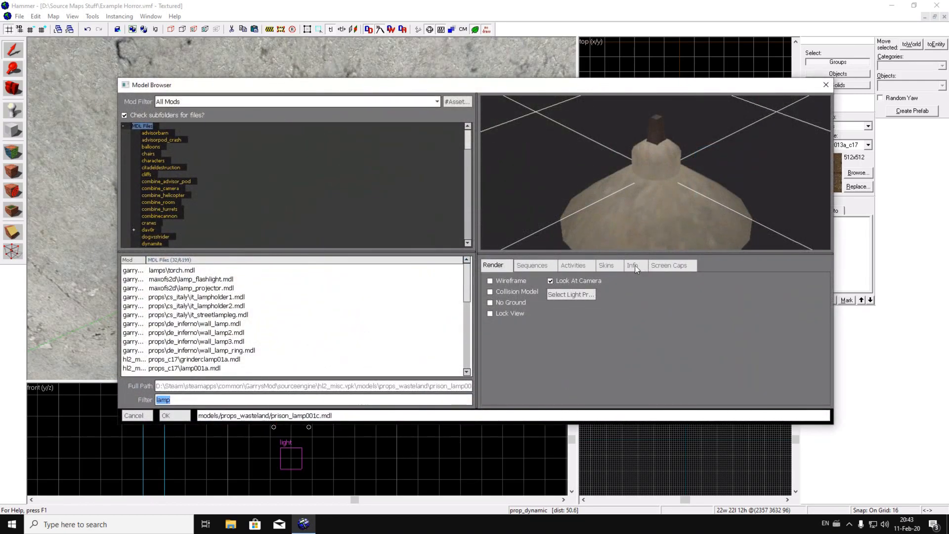
pyautogui.click(607, 265)
pyautogui.moveTo(581, 243); pyautogui.dragTo(584, 109)
pyautogui.click(500, 298)
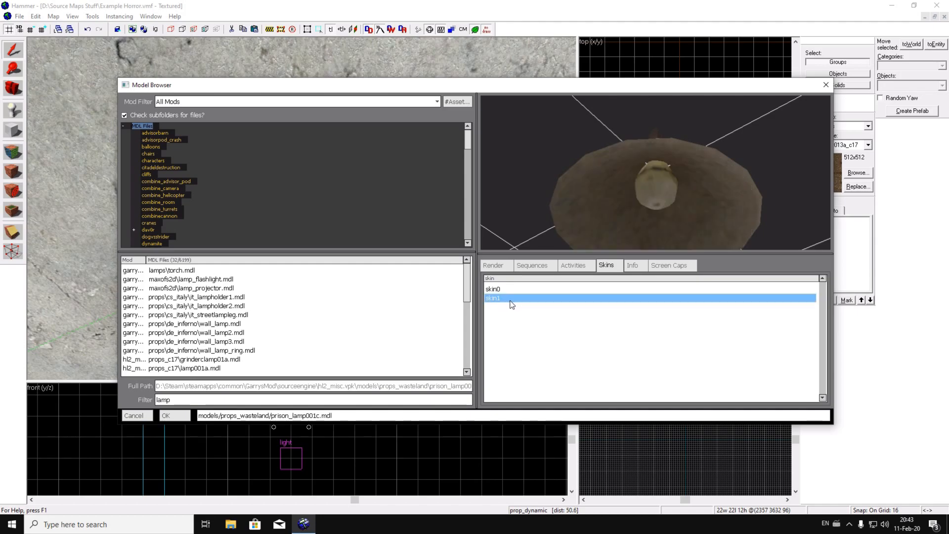
pyautogui.click(513, 291)
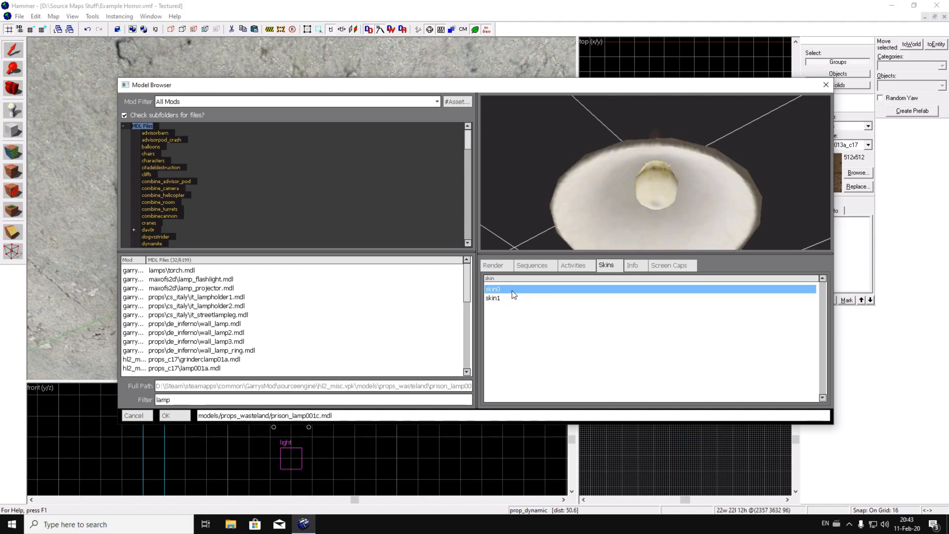
pyautogui.press('Return')
pyautogui.click(631, 150)
pyautogui.press('z')
pyautogui.press('s')
pyautogui.press('w')
pyautogui.press('z')
pyautogui.click(291, 460)
pyautogui.keyDown('shift'); pyautogui.moveTo(291, 465); pyautogui.dragTo(291, 474); pyautogui.keyUp('shift')
pyautogui.press('z')
pyautogui.press('s')
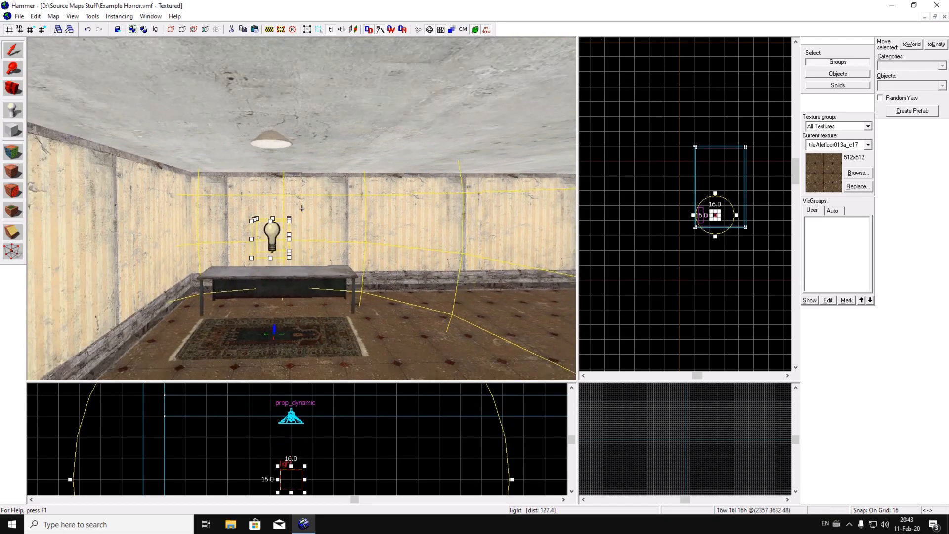
pyautogui.press('d')
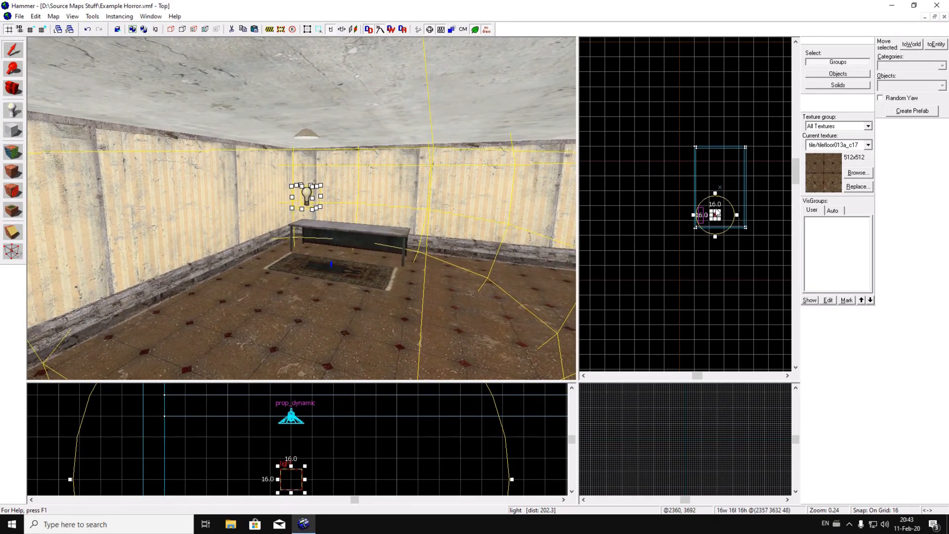
# Shrink the light's 50 percent falloff sphere to about three quarters of its radius
pyautogui.moveTo(736, 215); pyautogui.dragTo(731, 219)
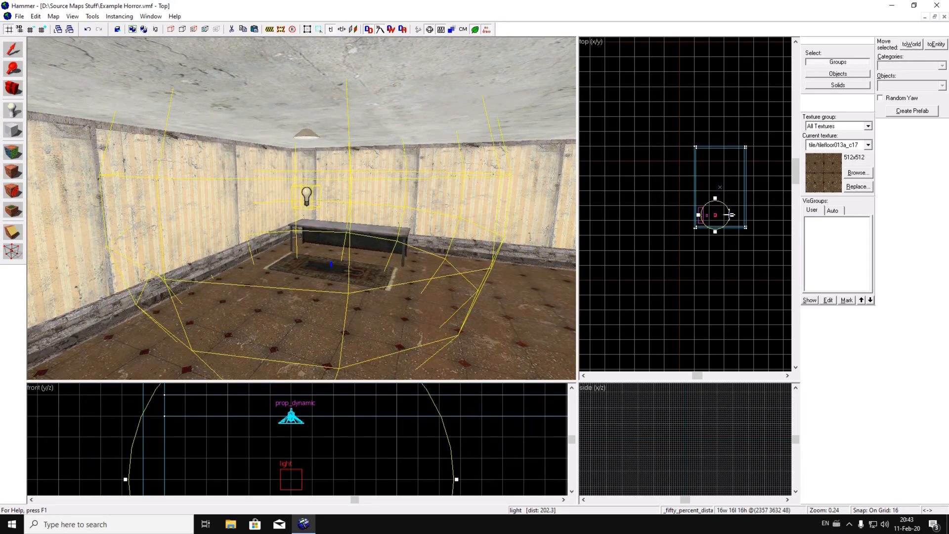
pyautogui.press('z')
pyautogui.press('d')
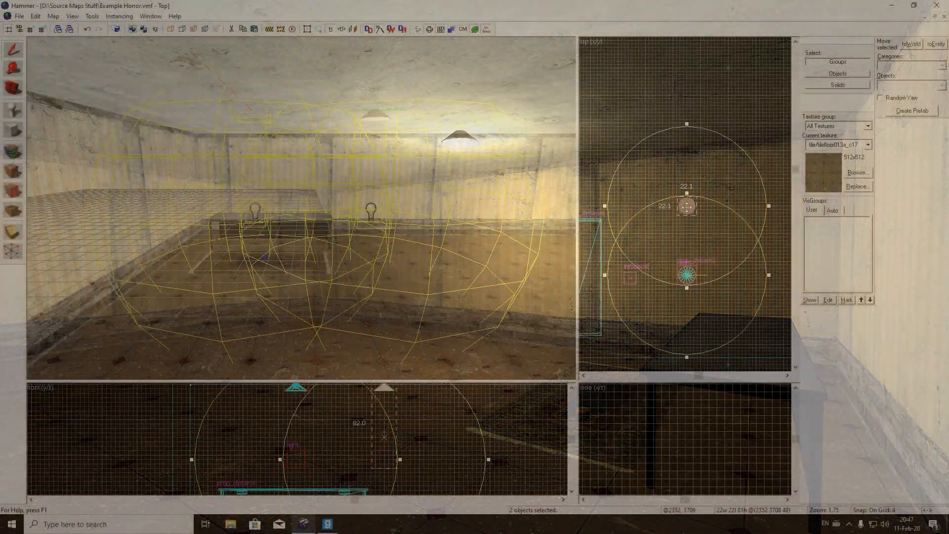
# Move the duplicated lamp and light farther along the room to 2352 3820, and deselect them
pyautogui.moveTo(687, 206); pyautogui.dragTo(687, 113)
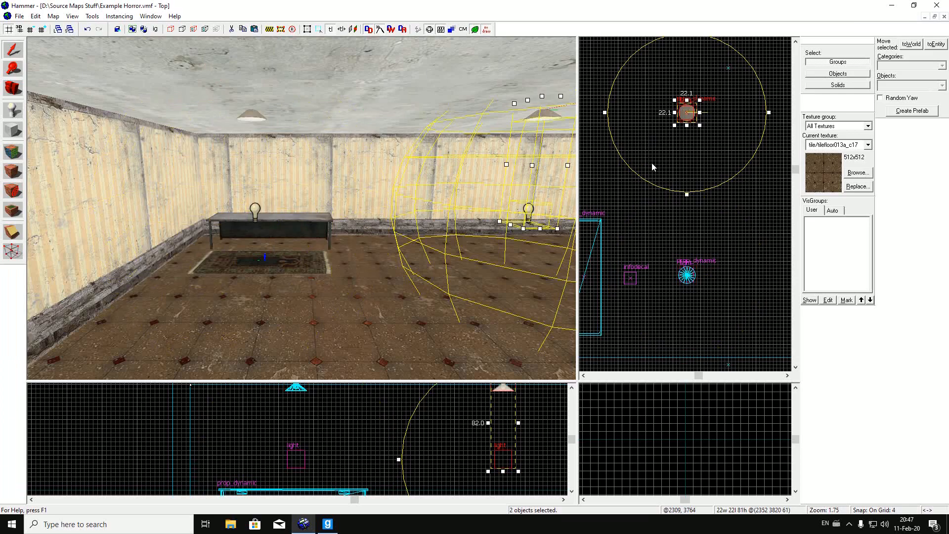
pyautogui.click(727, 200)
# Give the duplicated light a warmer brightness colour of 254 223 158
pyautogui.press('z')
pyautogui.press('d')
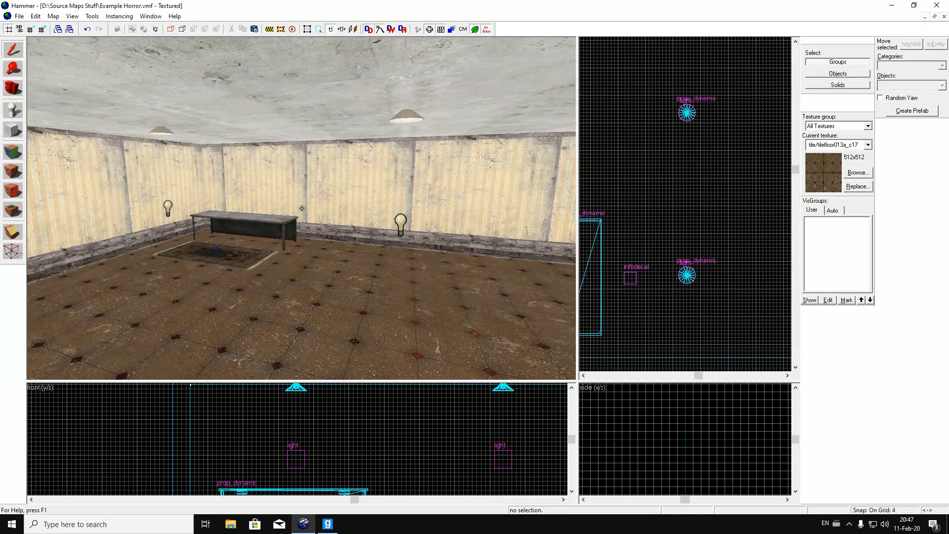
pyautogui.press('w')
pyautogui.doubleClick(301, 209)
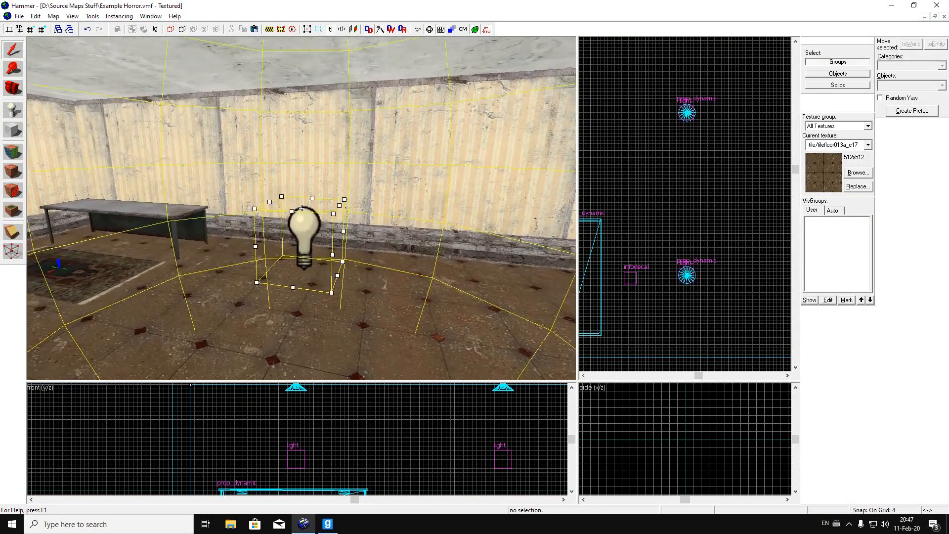
pyautogui.doubleClick(436, 237)
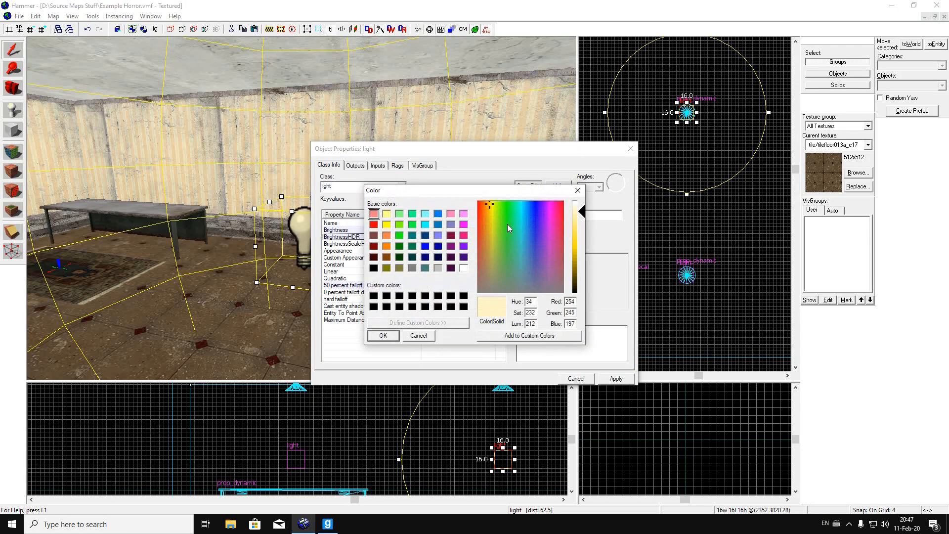
pyautogui.moveTo(490, 203); pyautogui.dragTo(488, 203)
pyautogui.moveTo(580, 214); pyautogui.dragTo(580, 218)
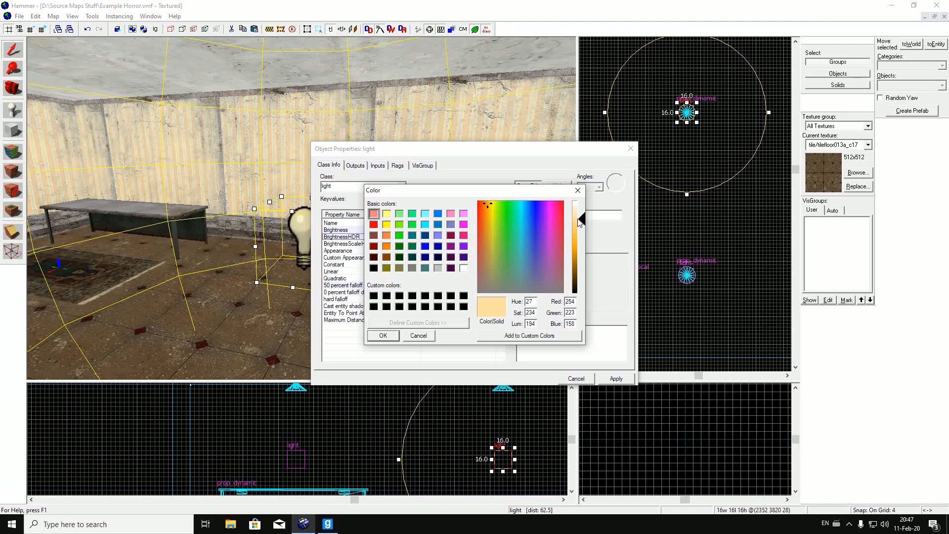
pyautogui.click(385, 336)
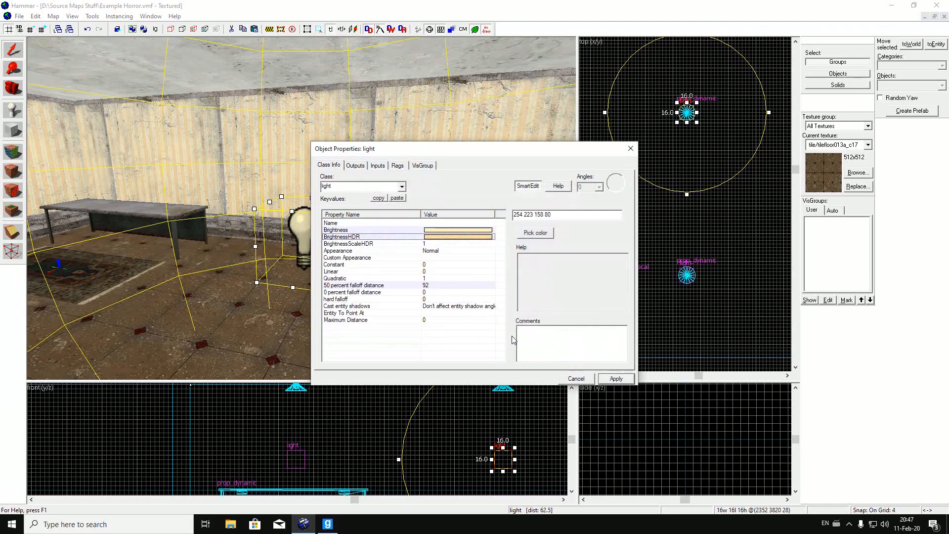
pyautogui.click(475, 231)
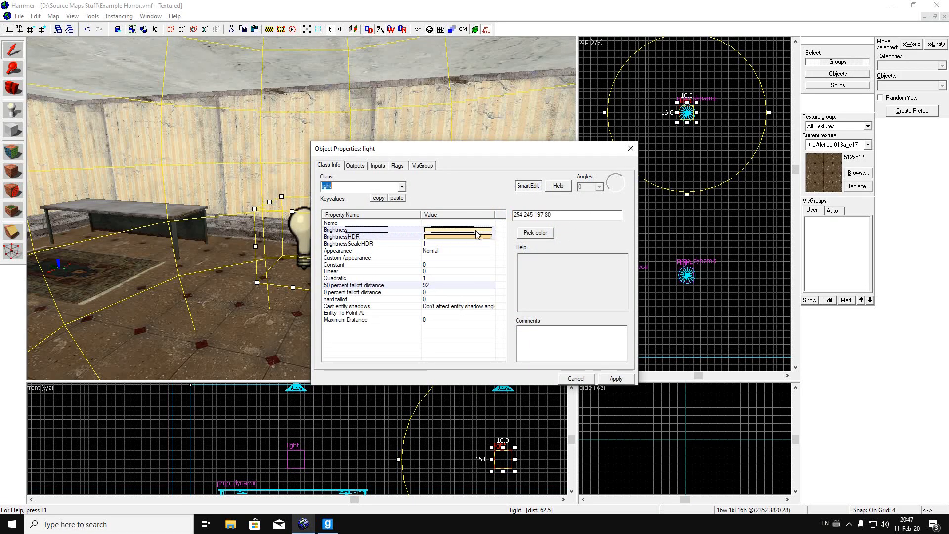
# Try the Flicker B and Candle B presets as the duplicated light's Appearance
pyautogui.click(436, 253)
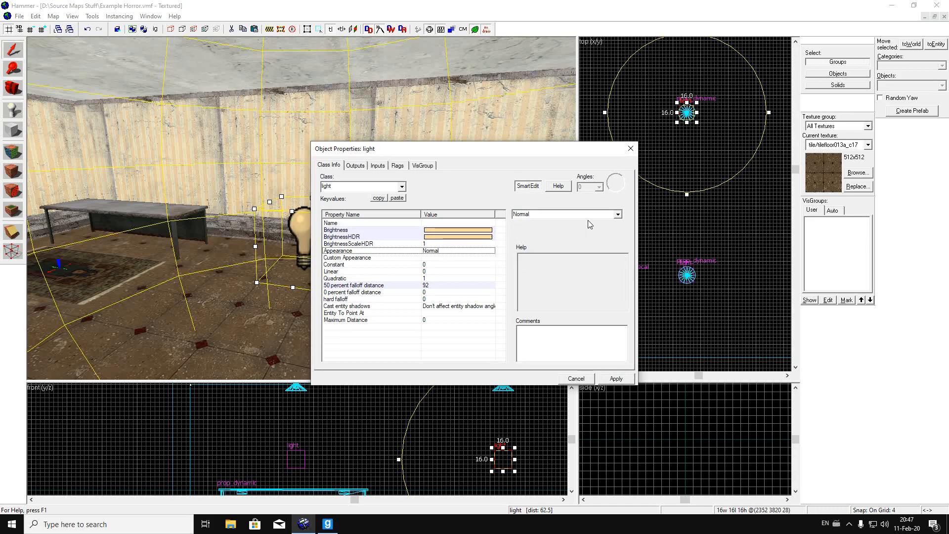
pyautogui.click(620, 216)
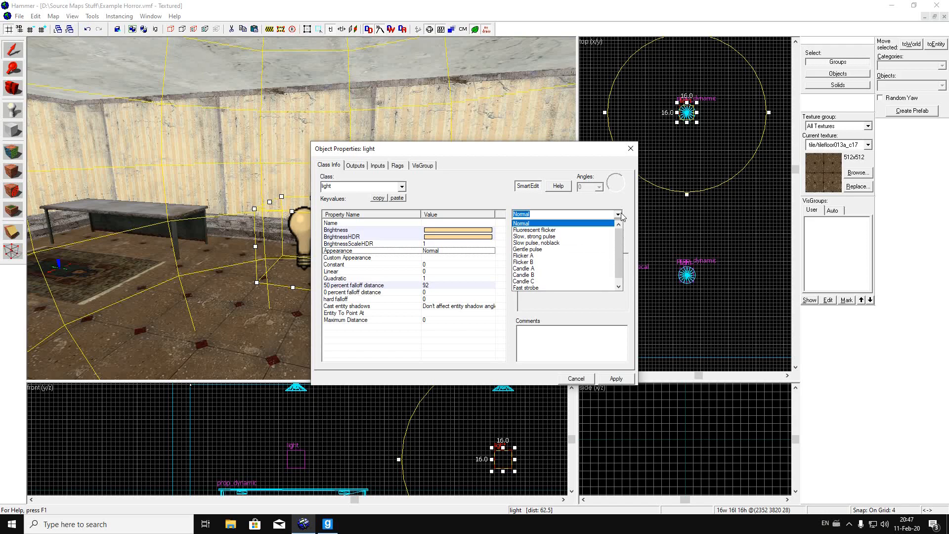
pyautogui.scroll(-1, 579, 267)
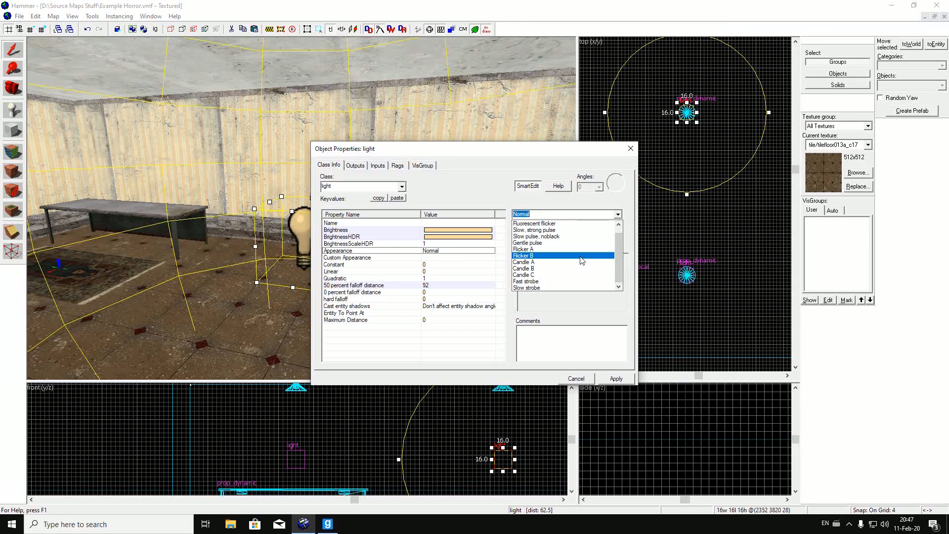
pyautogui.click(581, 256)
pyautogui.click(618, 214)
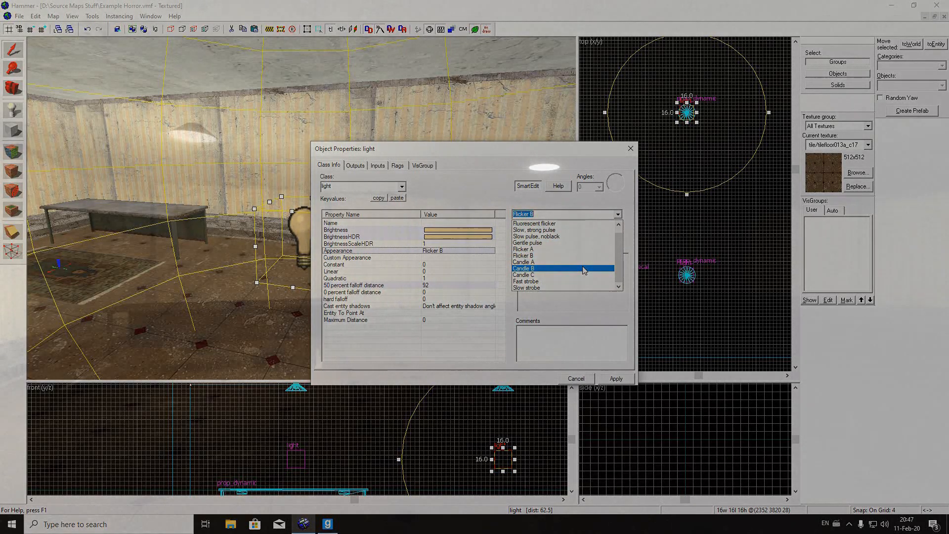
pyautogui.click(583, 268)
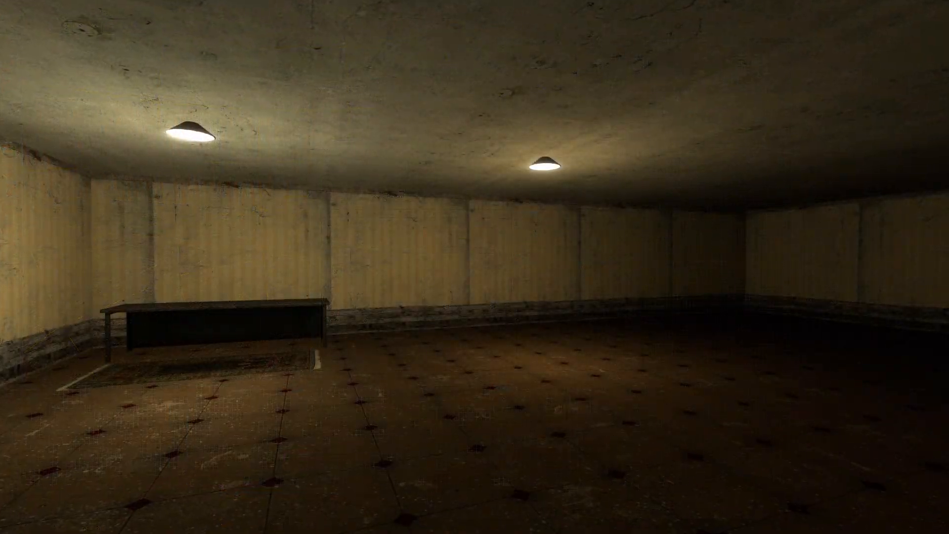
# Walk around the compiled room in the game to examine how the two ceiling lamps light the walls, floor and far end
pyautogui.press('d')
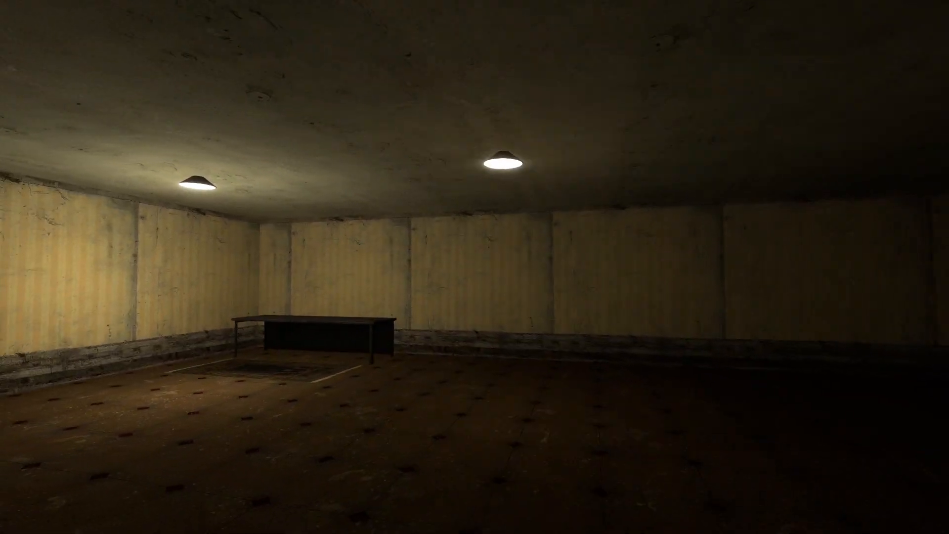
pyautogui.press('d')
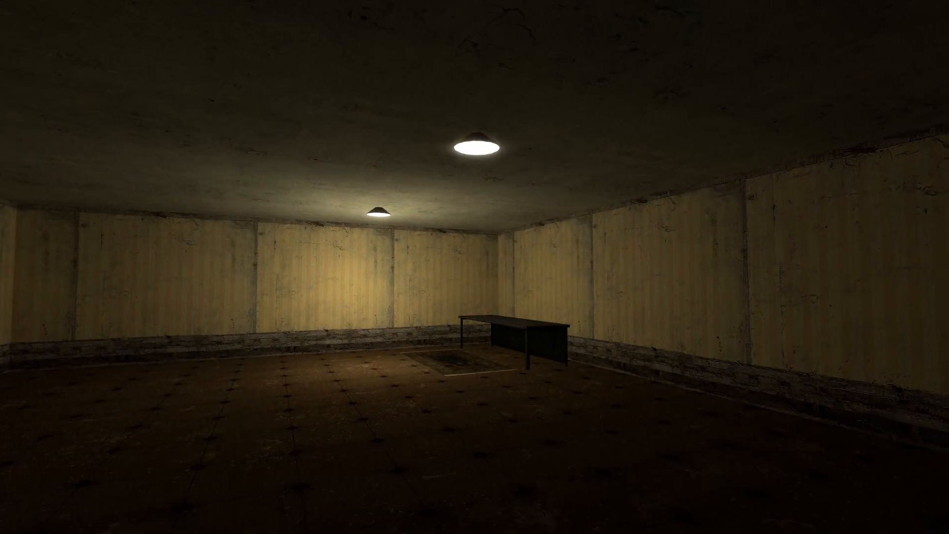
pyautogui.press('a')
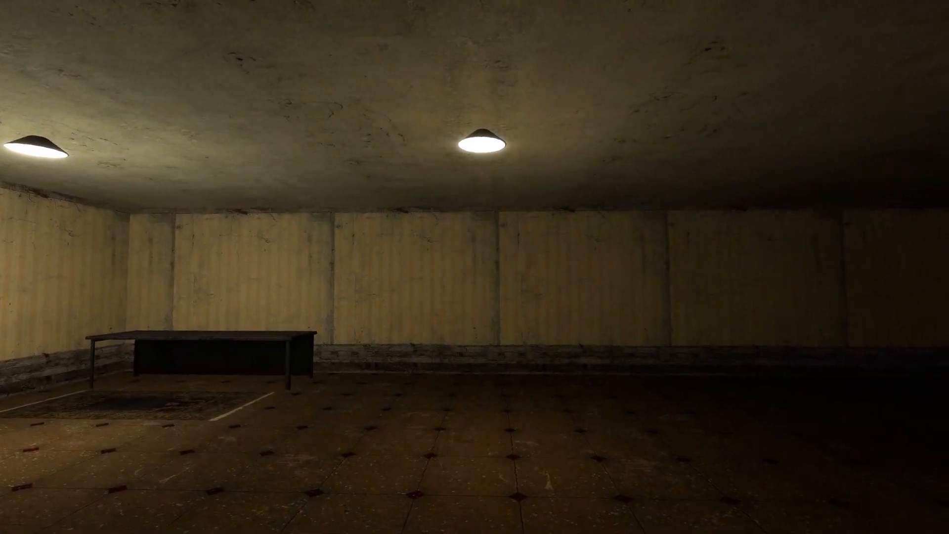
pyautogui.press('a')
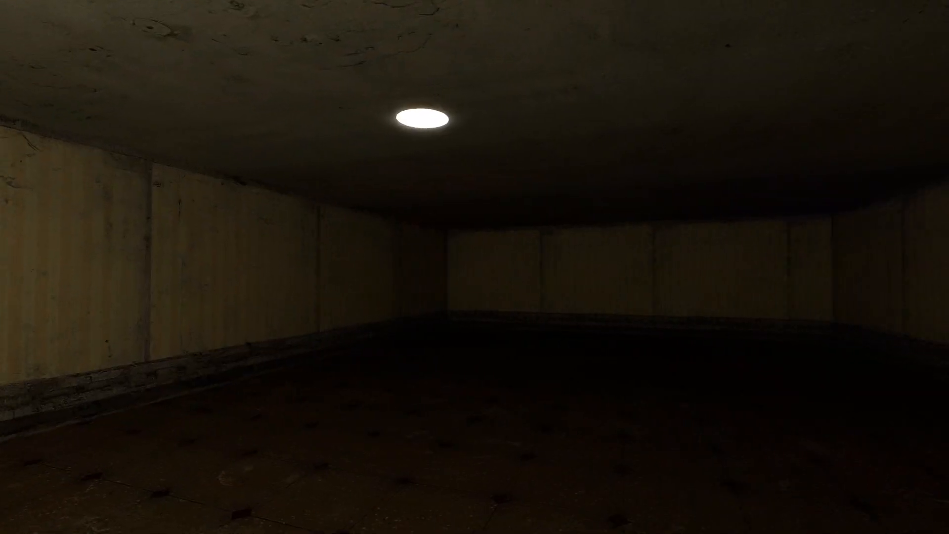
pyautogui.press('a')
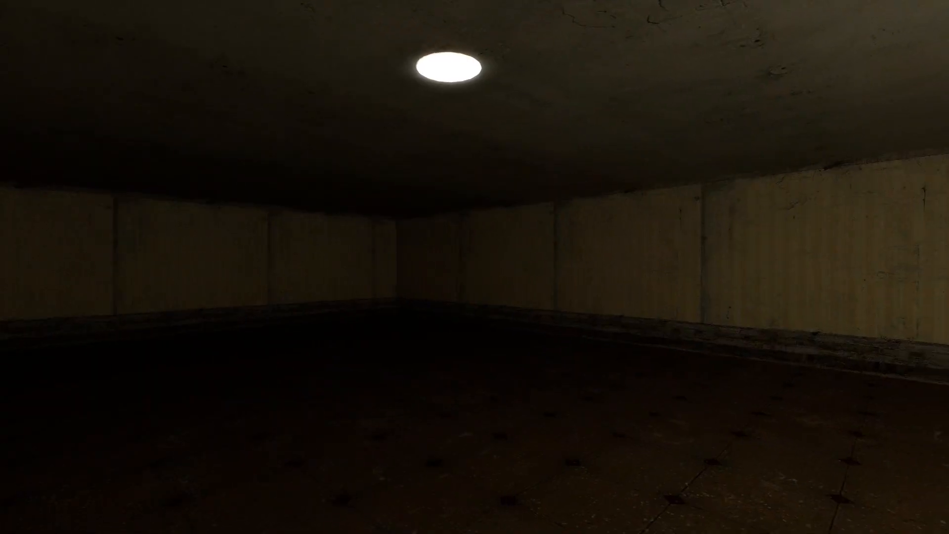
pyautogui.press('a')
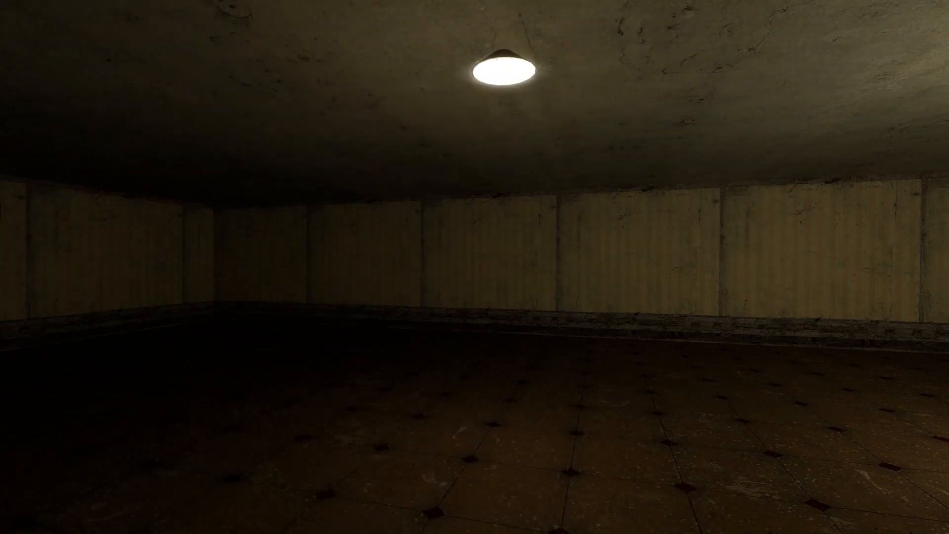
pyautogui.press('a')
pyautogui.press('a')
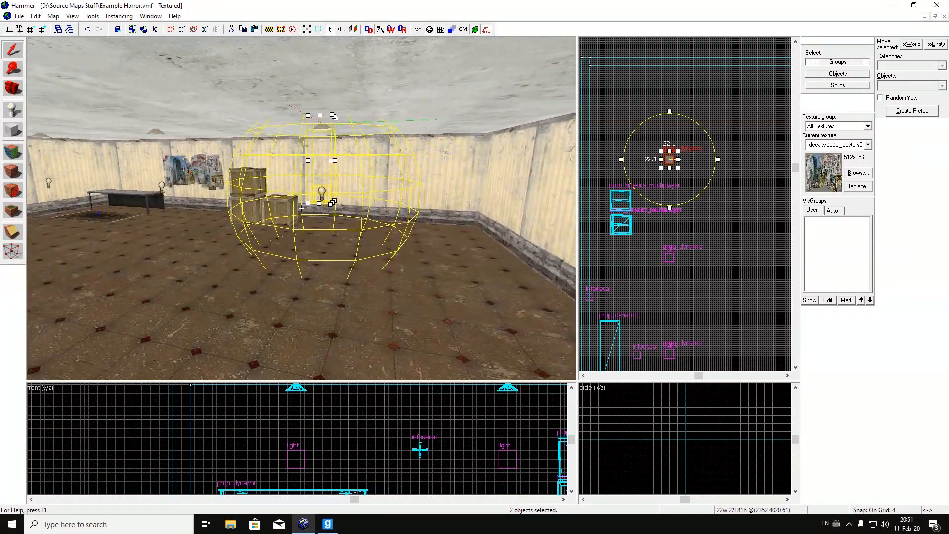
pyautogui.press('w')
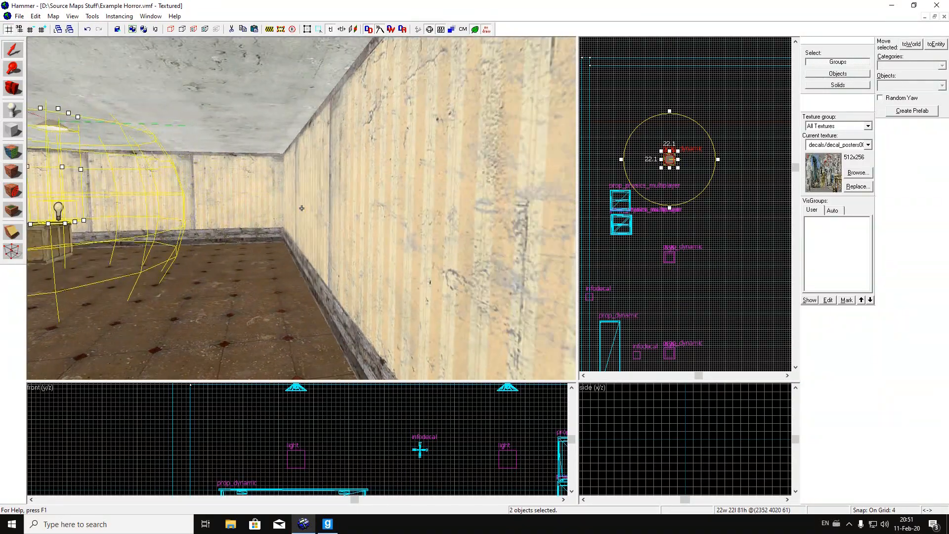
pyautogui.press('a')
pyautogui.press('a')
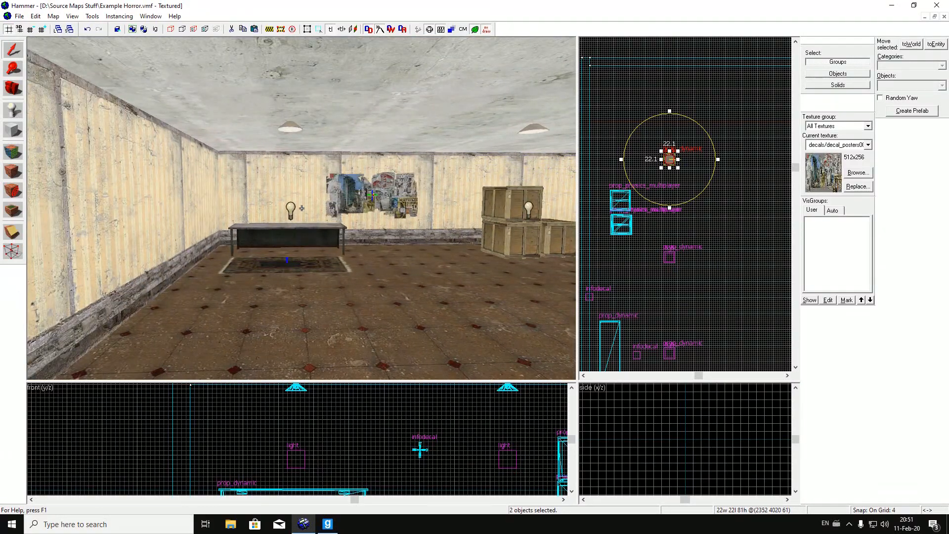
pyautogui.press('d')
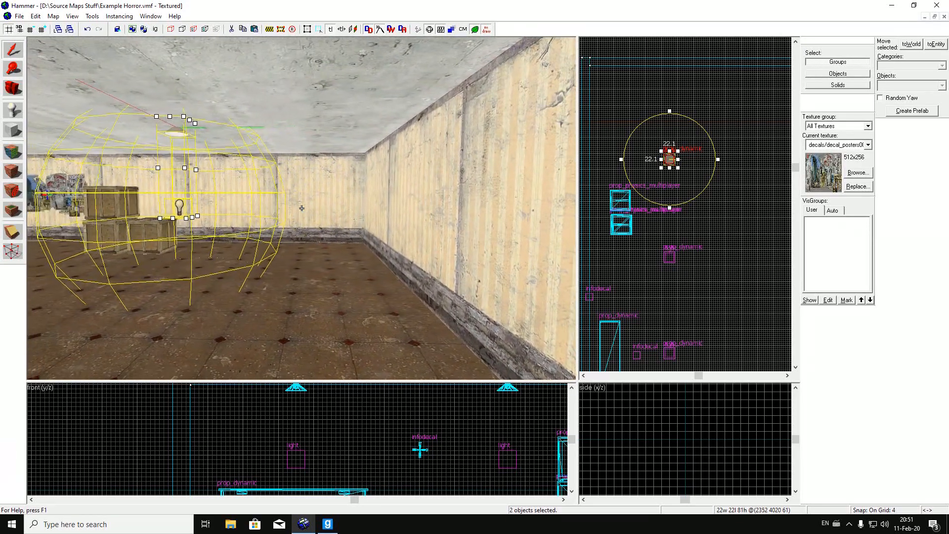
pyautogui.press('a')
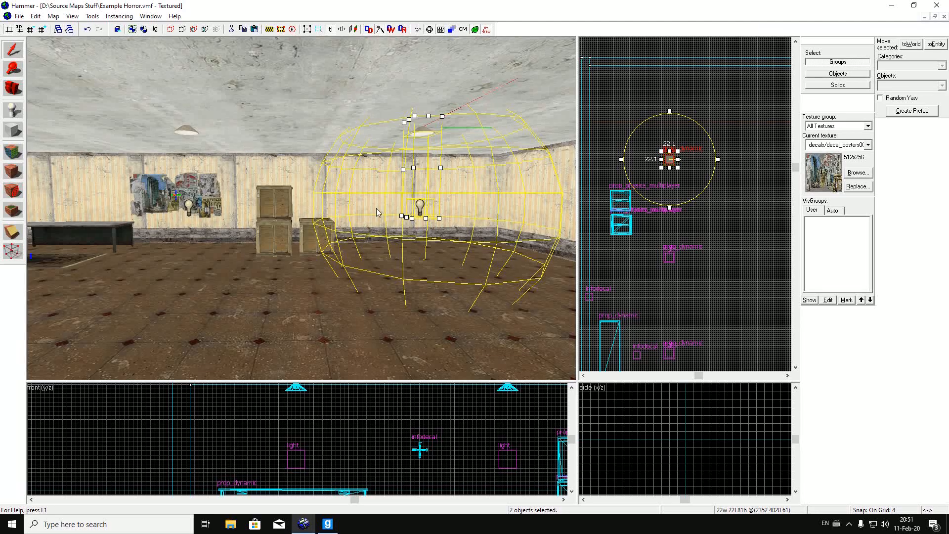
pyautogui.keyDown('ctrl'); pyautogui.click(188, 127); pyautogui.keyUp('ctrl')
pyautogui.keyDown('ctrl'); pyautogui.click(189, 207); pyautogui.keyUp('ctrl')
pyautogui.press('z')
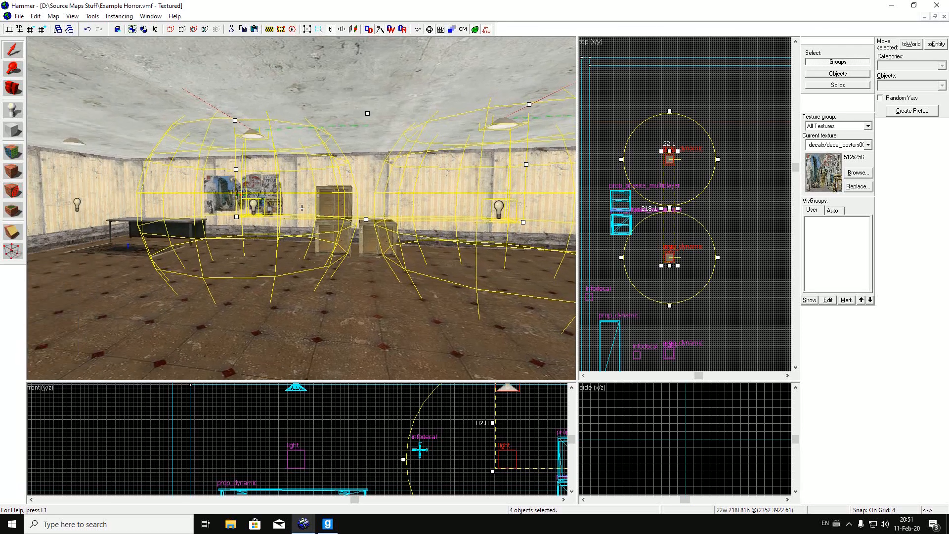
pyautogui.keyDown('ctrl'); pyautogui.click(302, 209); pyautogui.keyUp('ctrl')
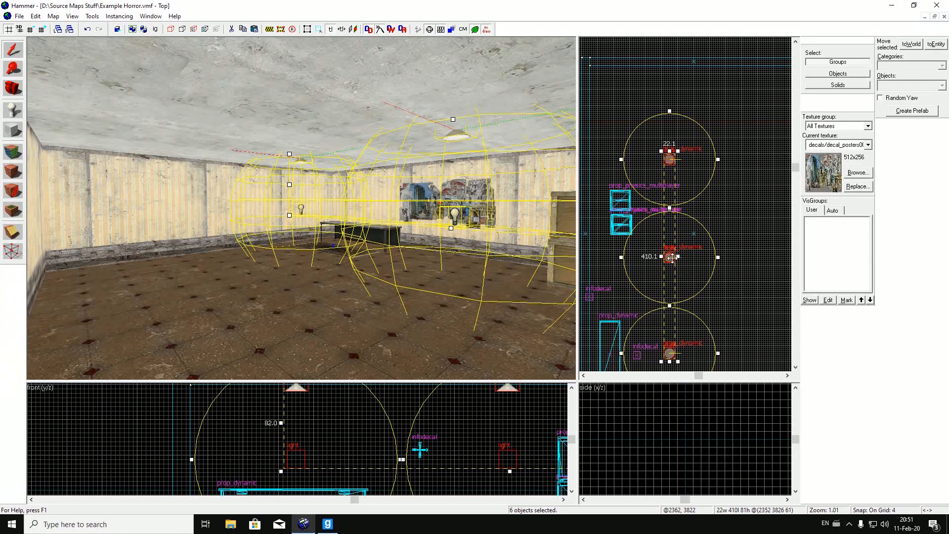
pyautogui.scroll(-2, 666, 259)
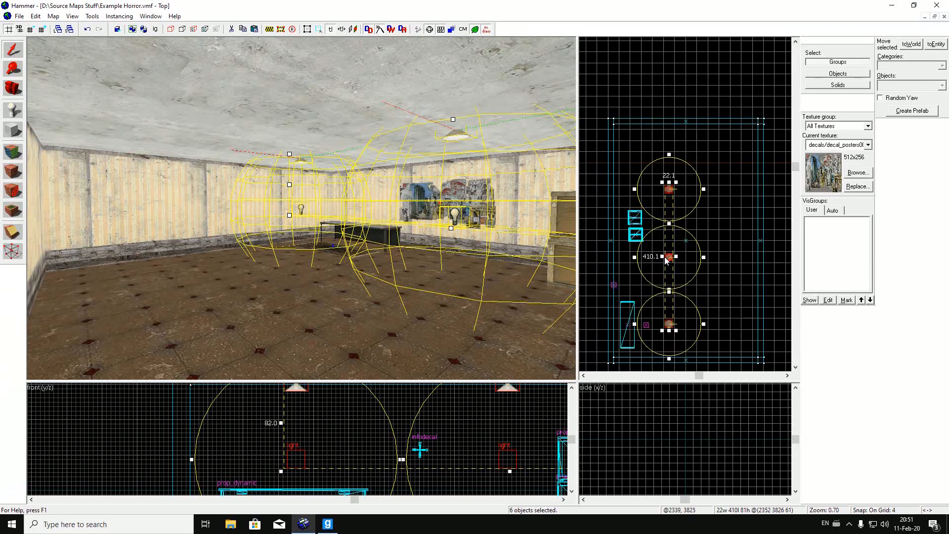
pyautogui.click(728, 251)
# Select all three ceiling lamps with their lights and shift the whole row slightly toward the room's end opposite the desk
pyautogui.press('z')
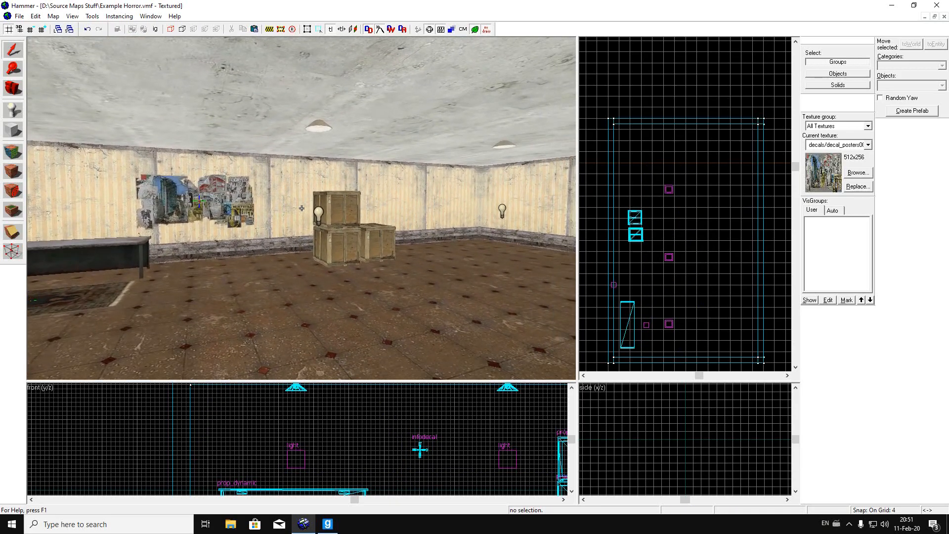
pyautogui.click(670, 191)
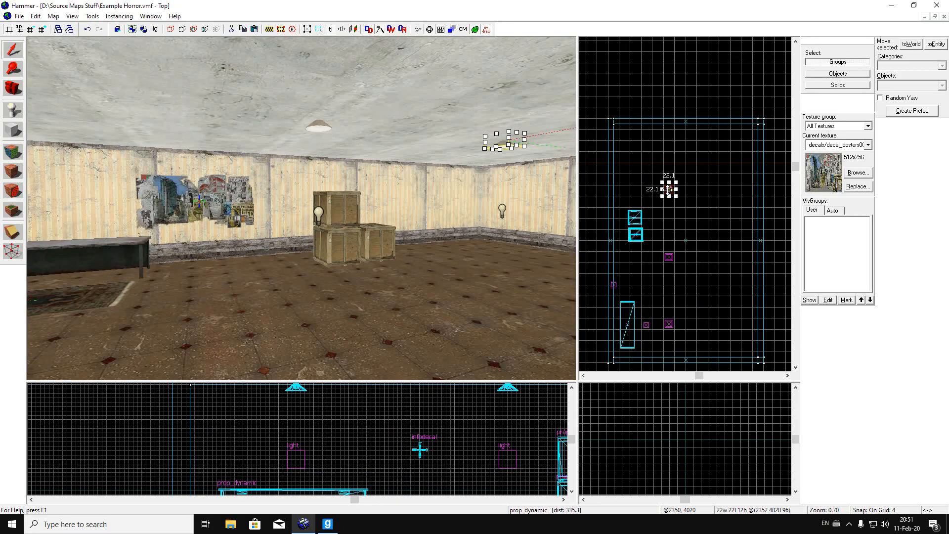
pyautogui.keyDown('ctrl'); pyautogui.click(316, 127); pyautogui.keyUp('ctrl')
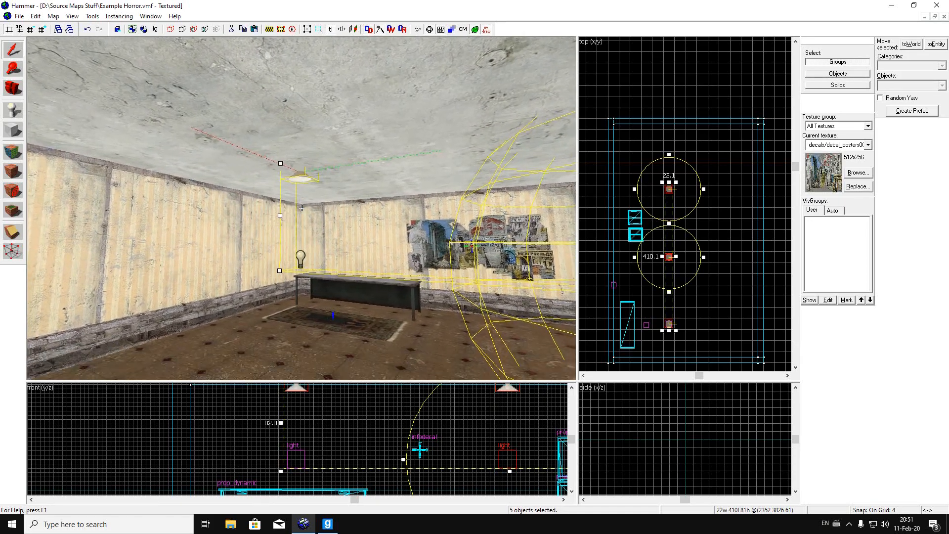
pyautogui.keyDown('ctrl'); pyautogui.click(300, 206); pyautogui.keyUp('ctrl')
pyautogui.keyDown('shift'); pyautogui.moveTo(668, 189); pyautogui.dragTo(668, 166); pyautogui.keyUp('shift')
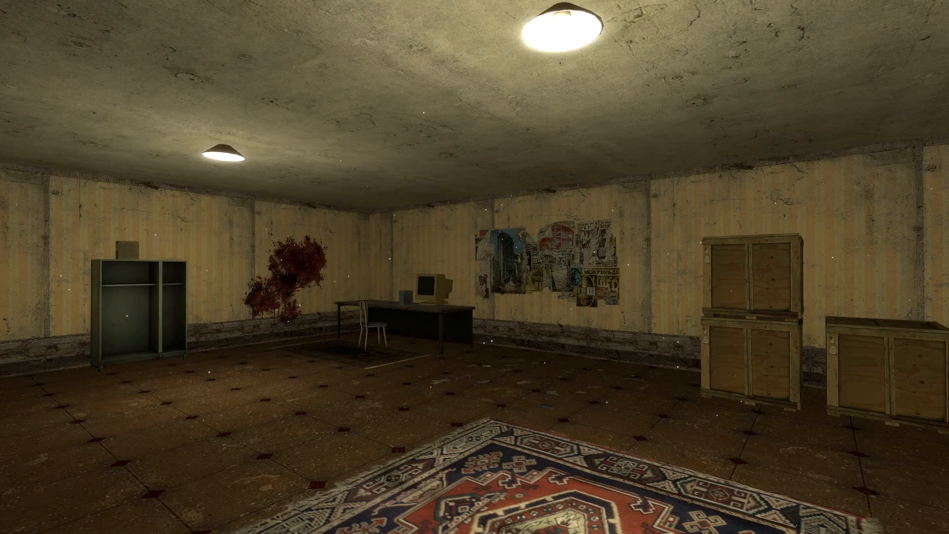
# Walk through the furnished room in the game to examine the lamp lighting, moving a wooden crate over beside the desk
pyautogui.press('d')
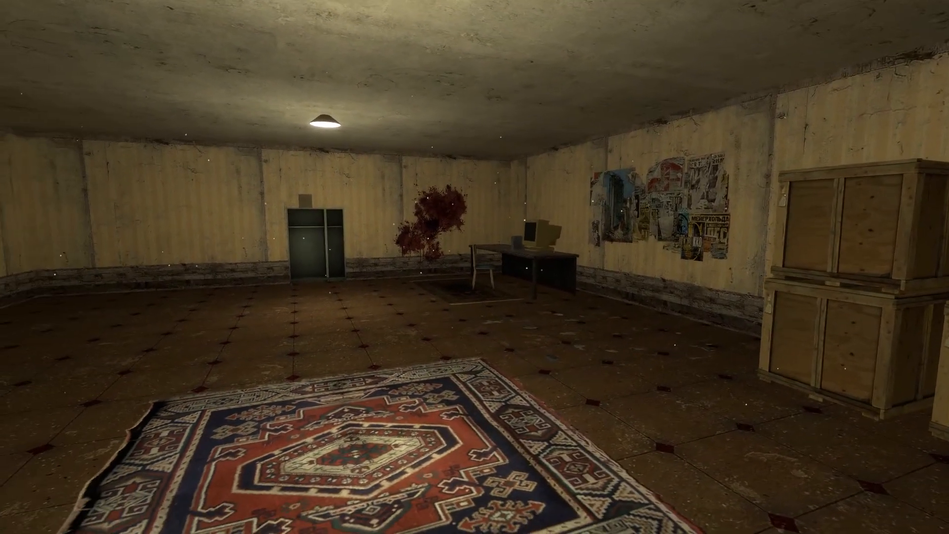
pyautogui.press('w')
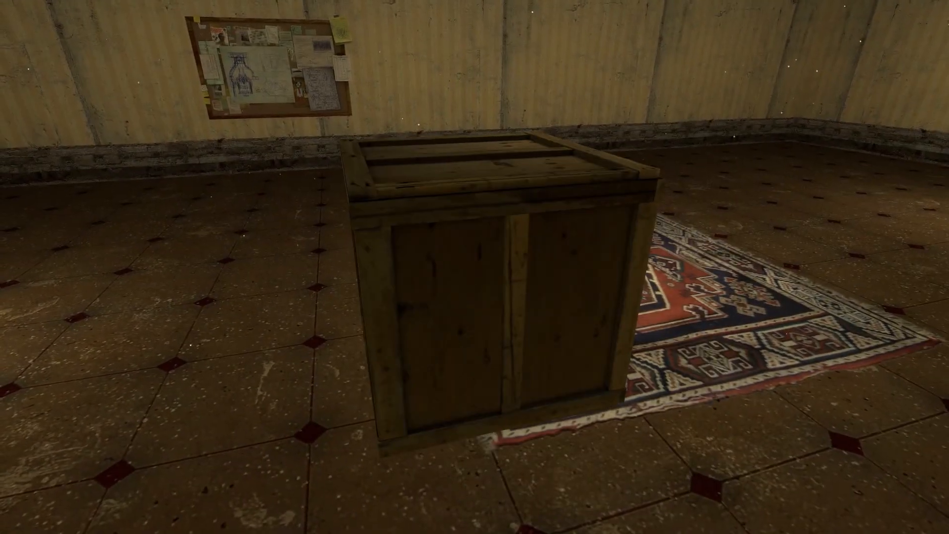
pyautogui.press('e')
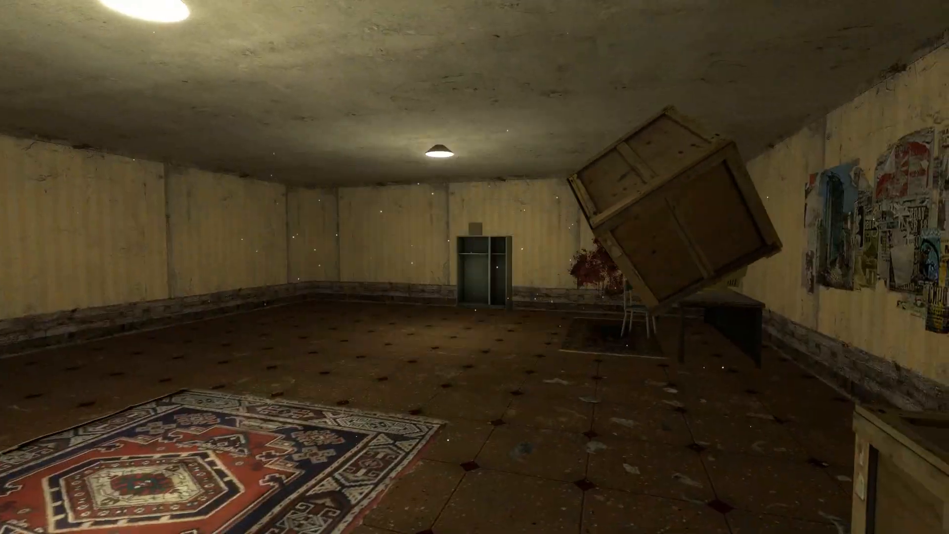
pyautogui.press('w')
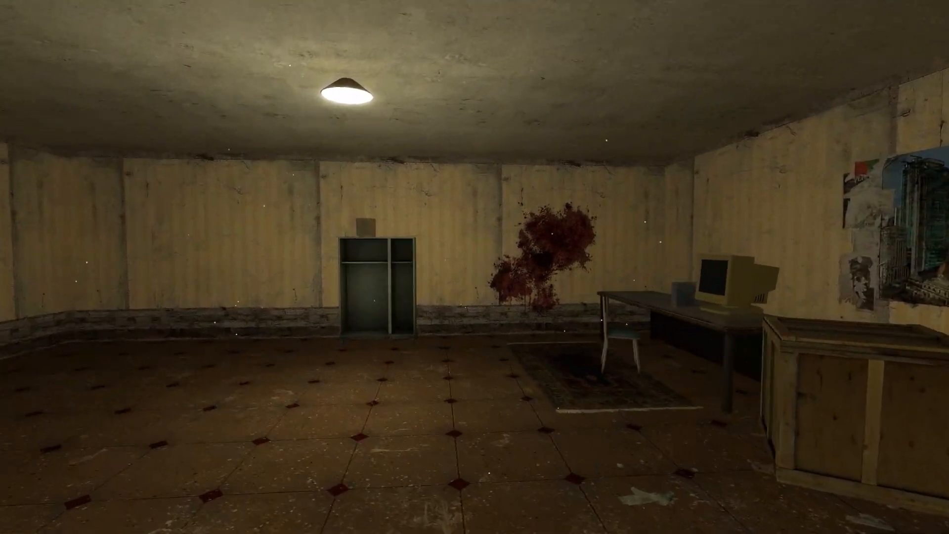
pyautogui.press('a')
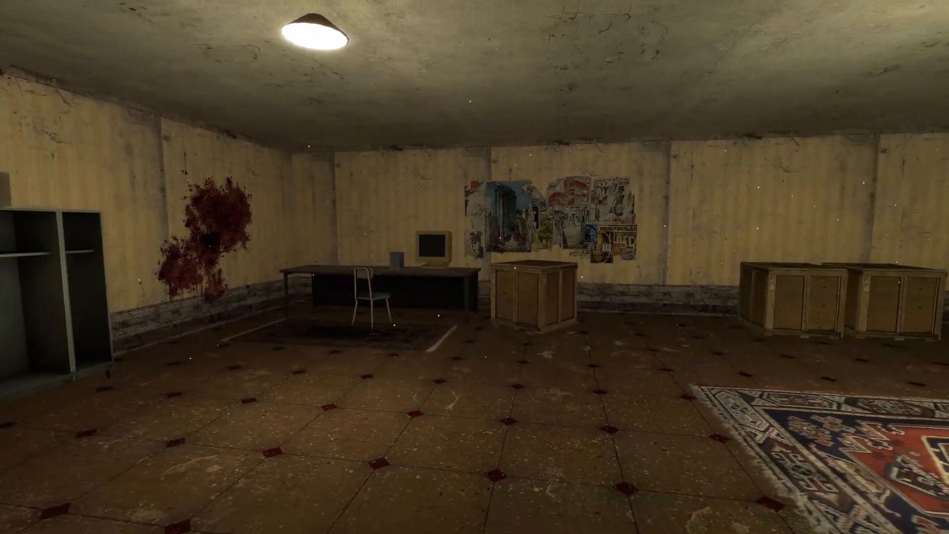
pyautogui.press('s')
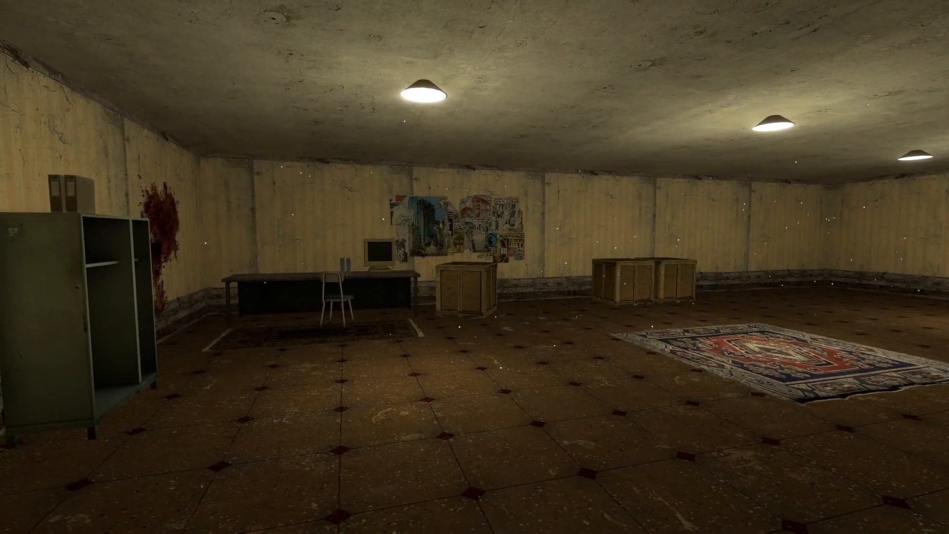
pyautogui.press('d')
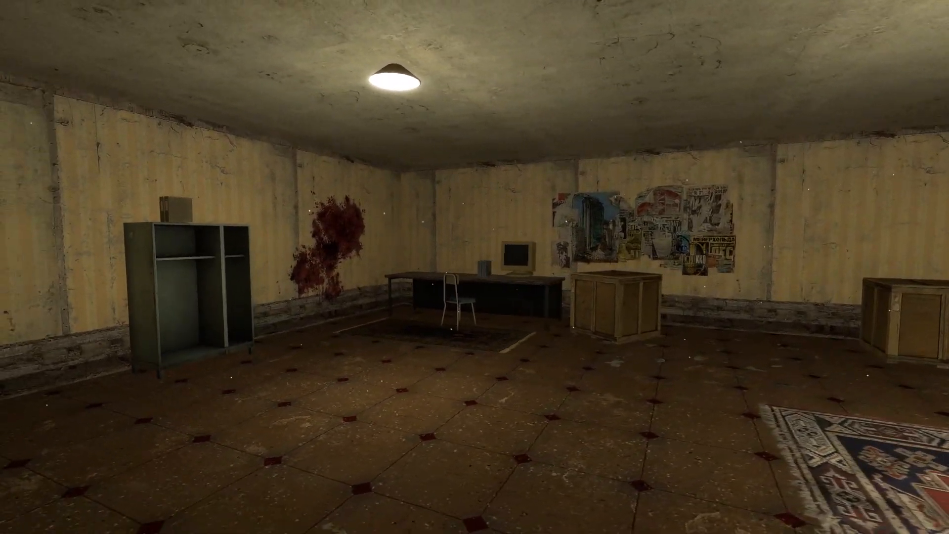
pyautogui.press('s')
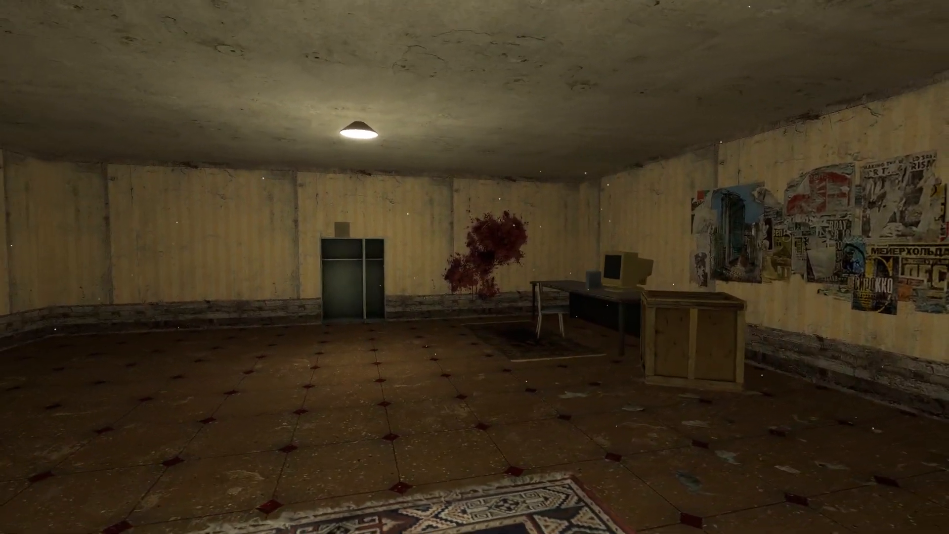
pyautogui.press('s')
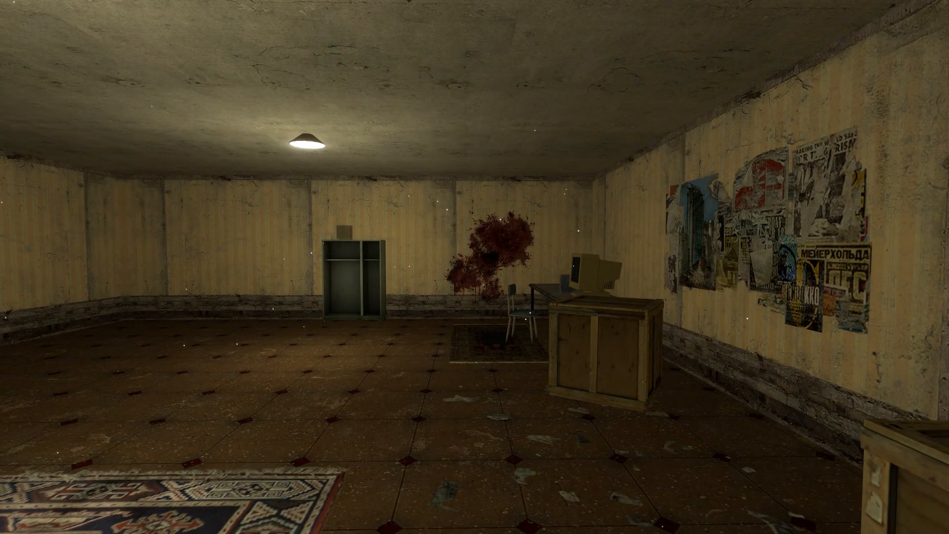